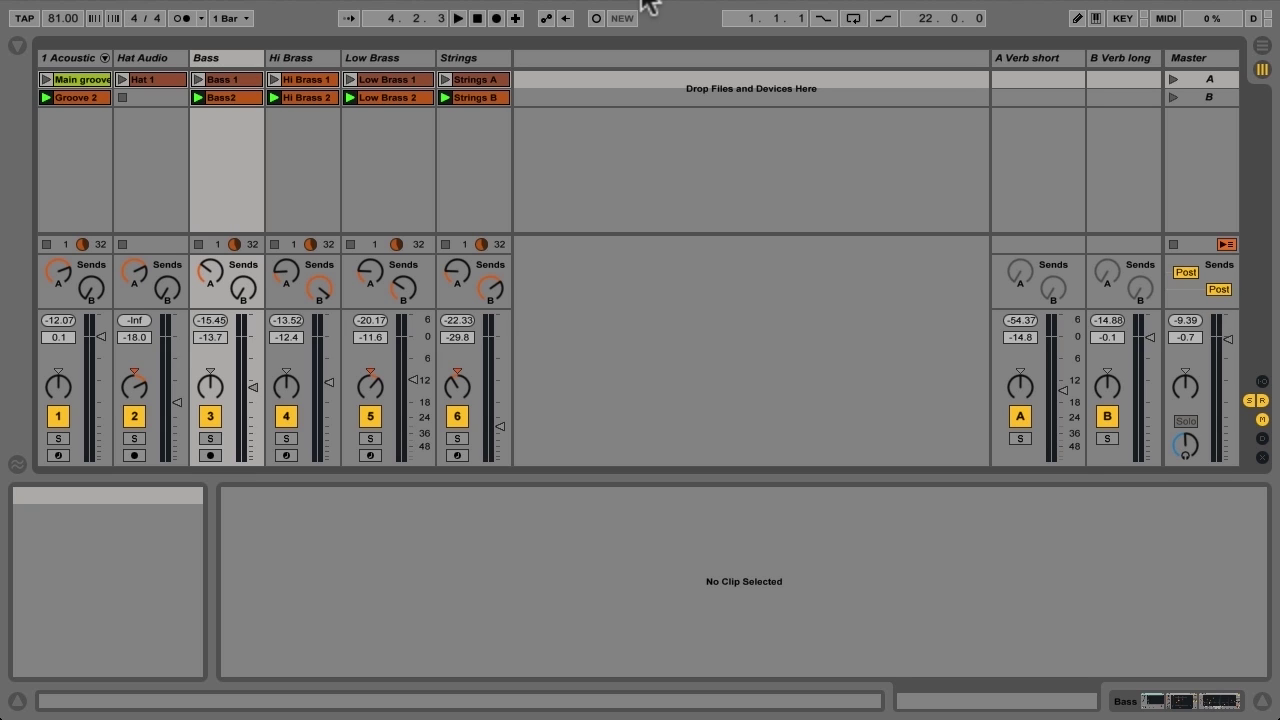
- Switch to Arrangement View and back, then toggle the Bass device chain, leaving it shown
key(Tab)
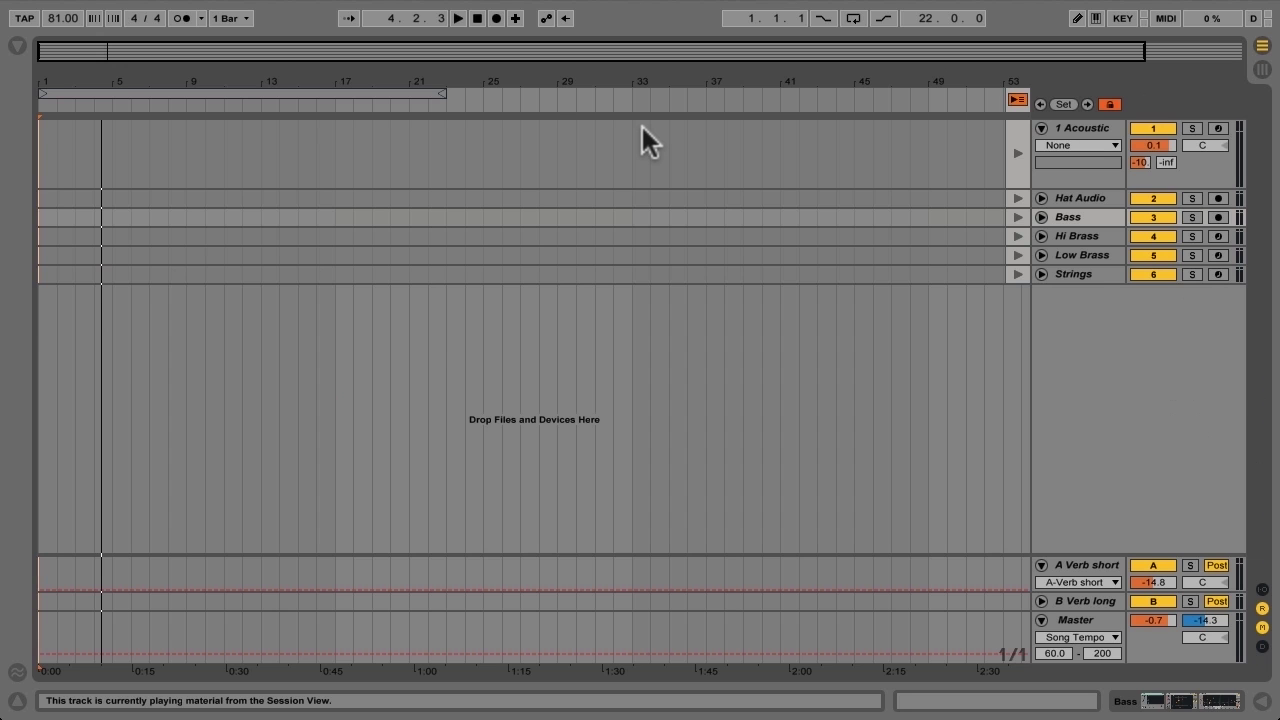
key(Tab)
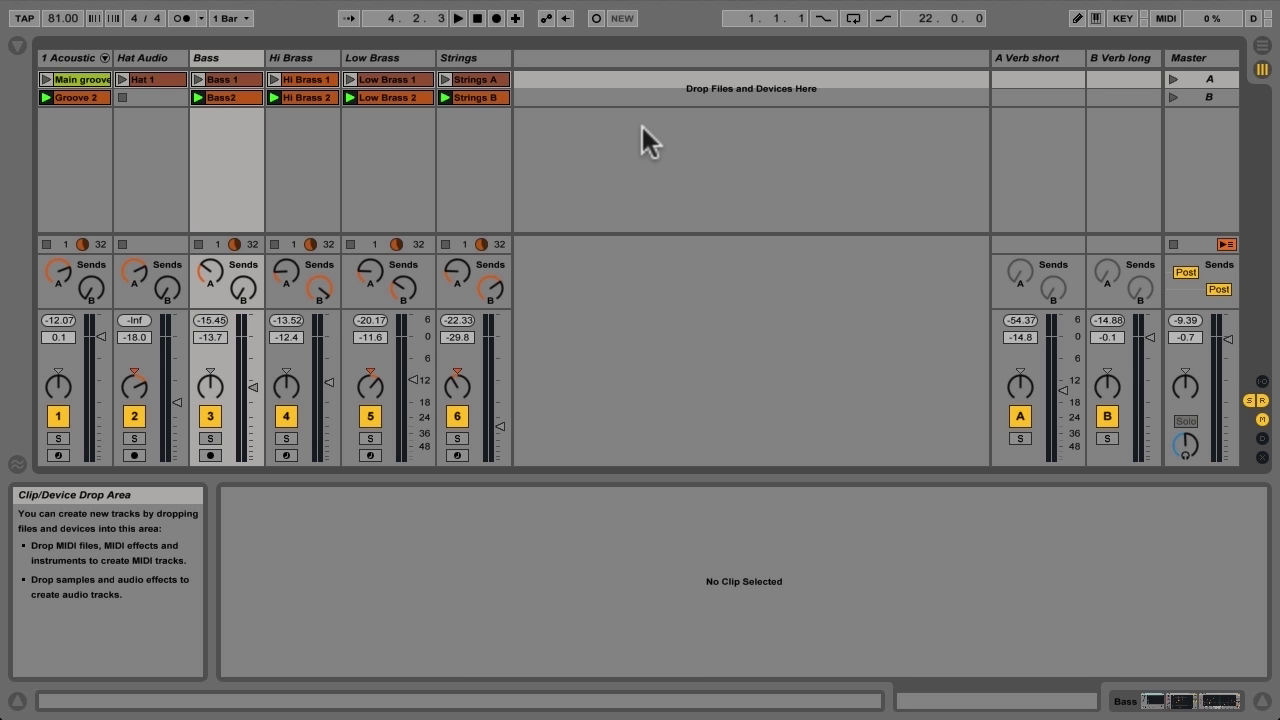
key(shift+Tab)
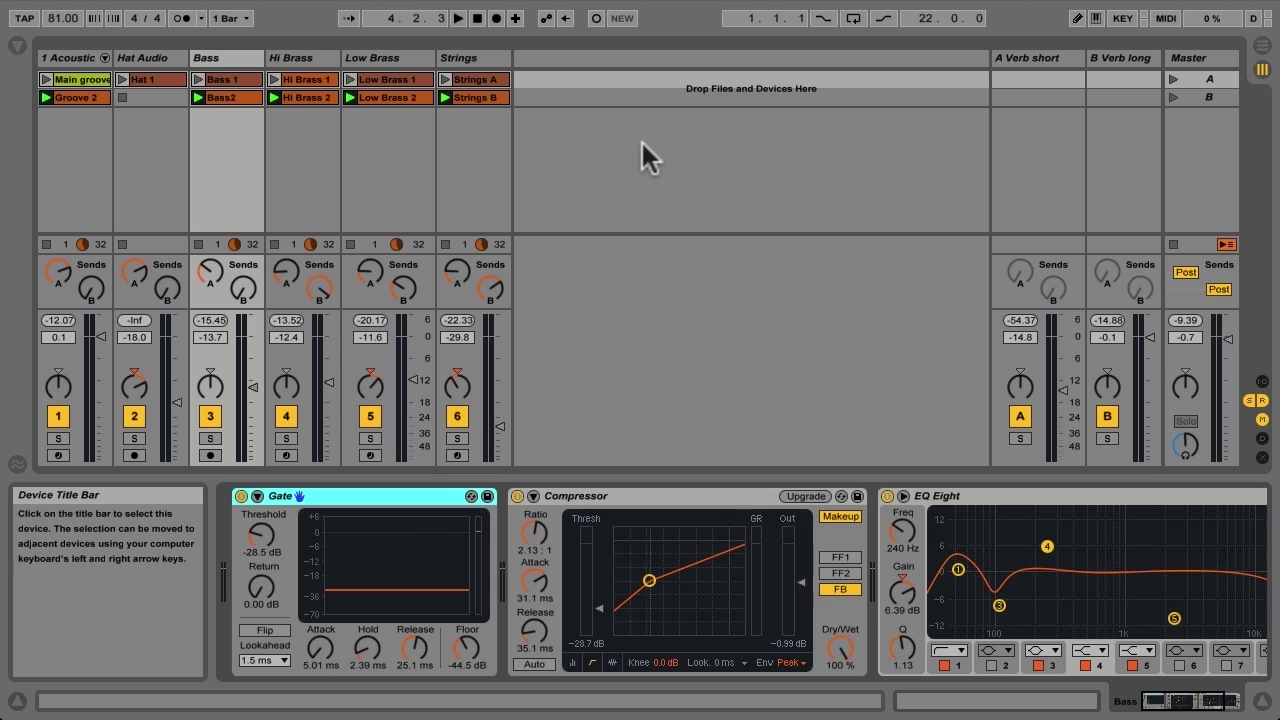
key(shift+Tab)
key(shift+Tab)
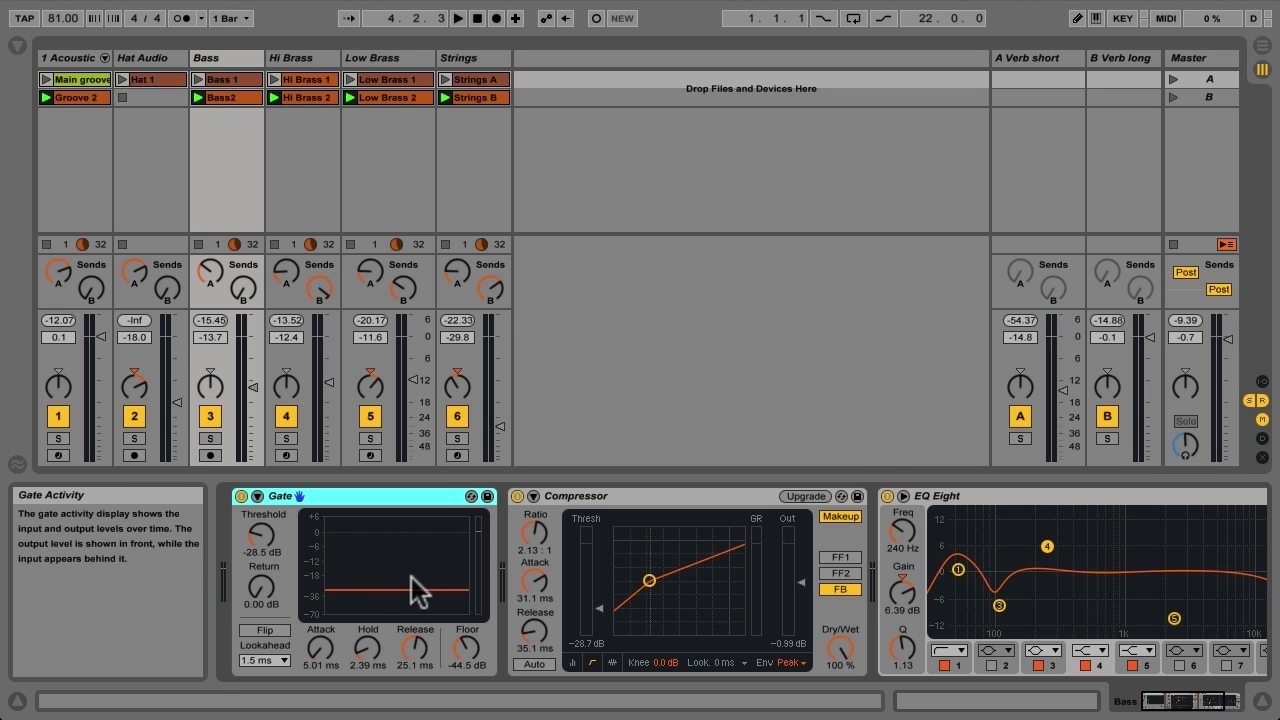
key(shift+Tab)
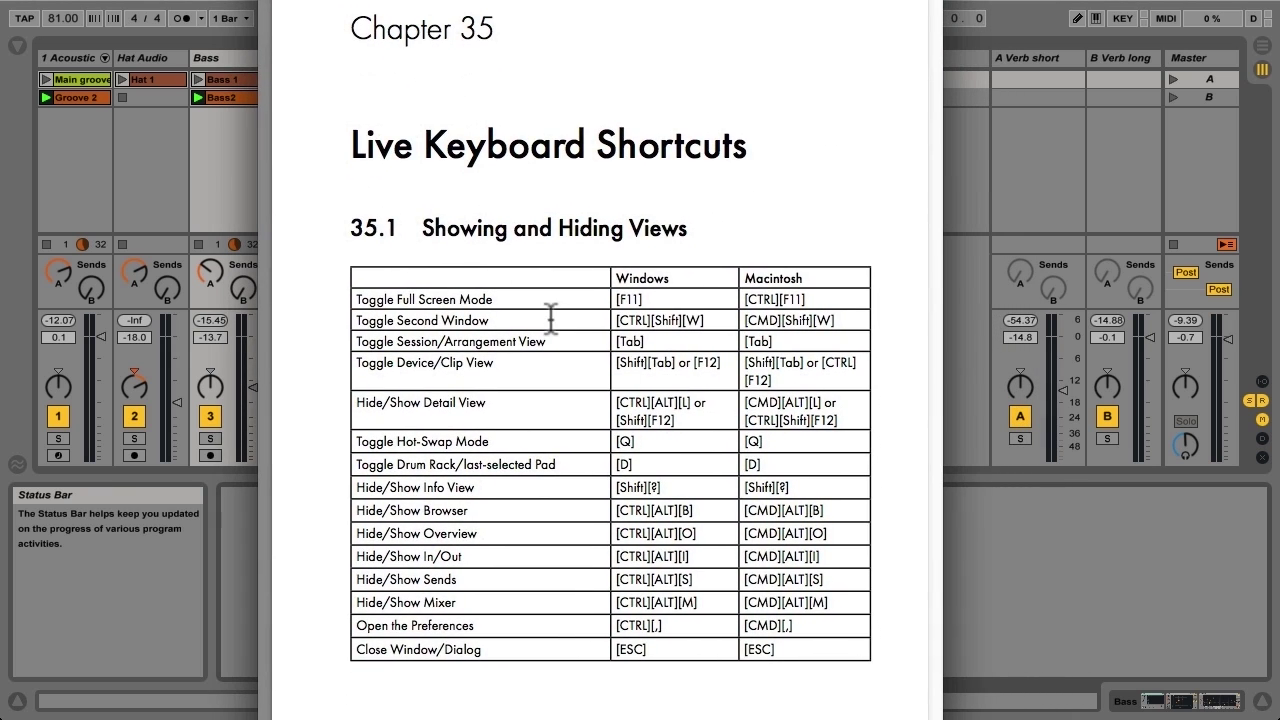
- Scroll down through the Live Keyboard Shortcuts chapter, then back up slightly
scroll(551, 306, down, 10)
scroll(550, 316, down, 15)
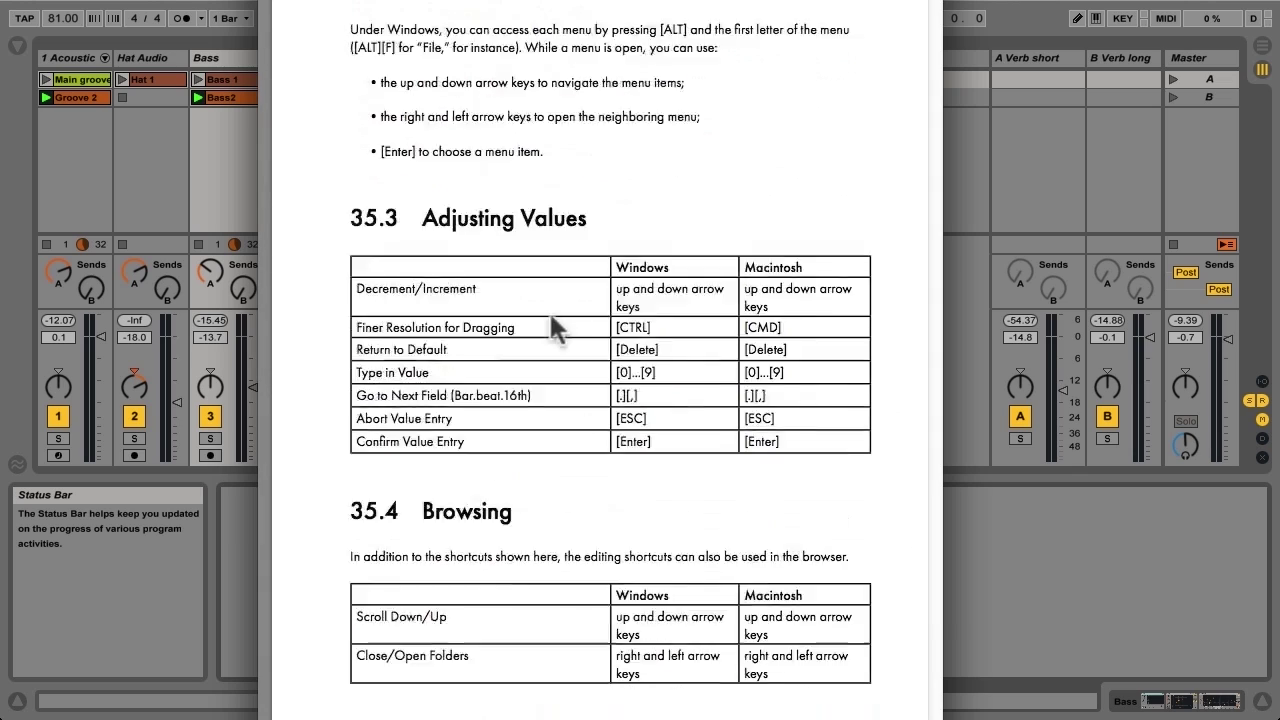
scroll(551, 328, down, 20)
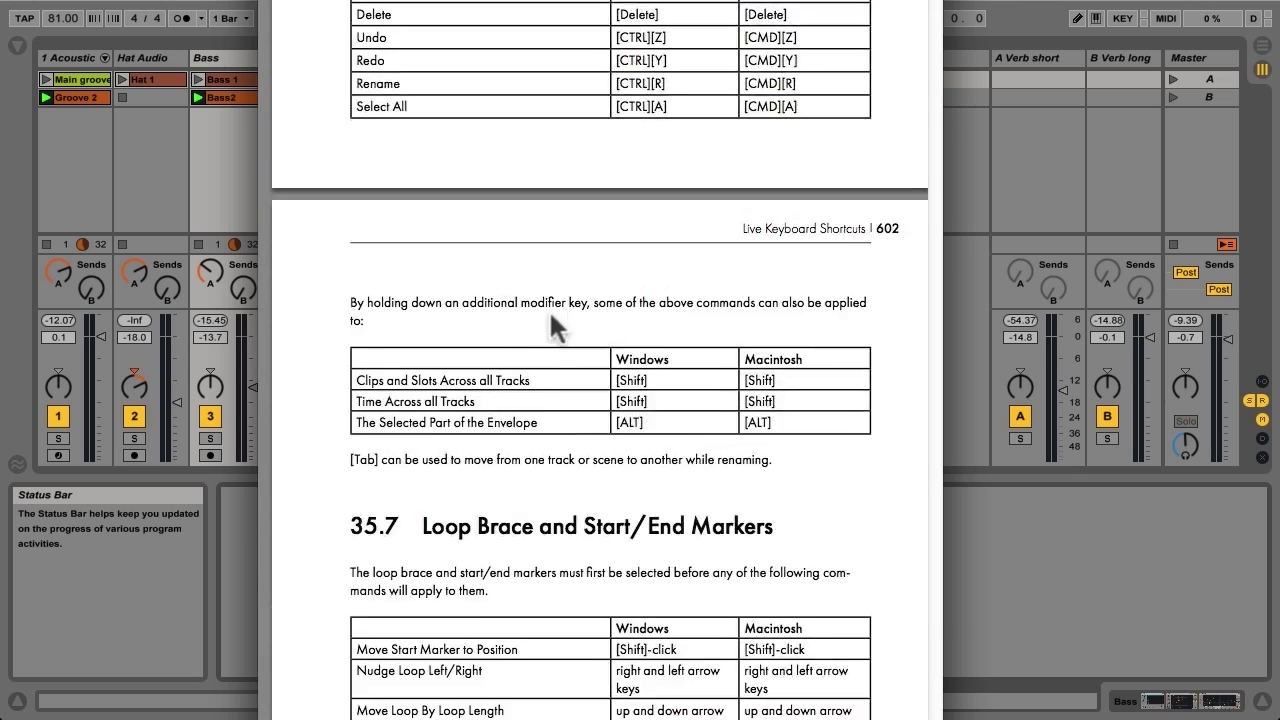
scroll(551, 310, down, 15)
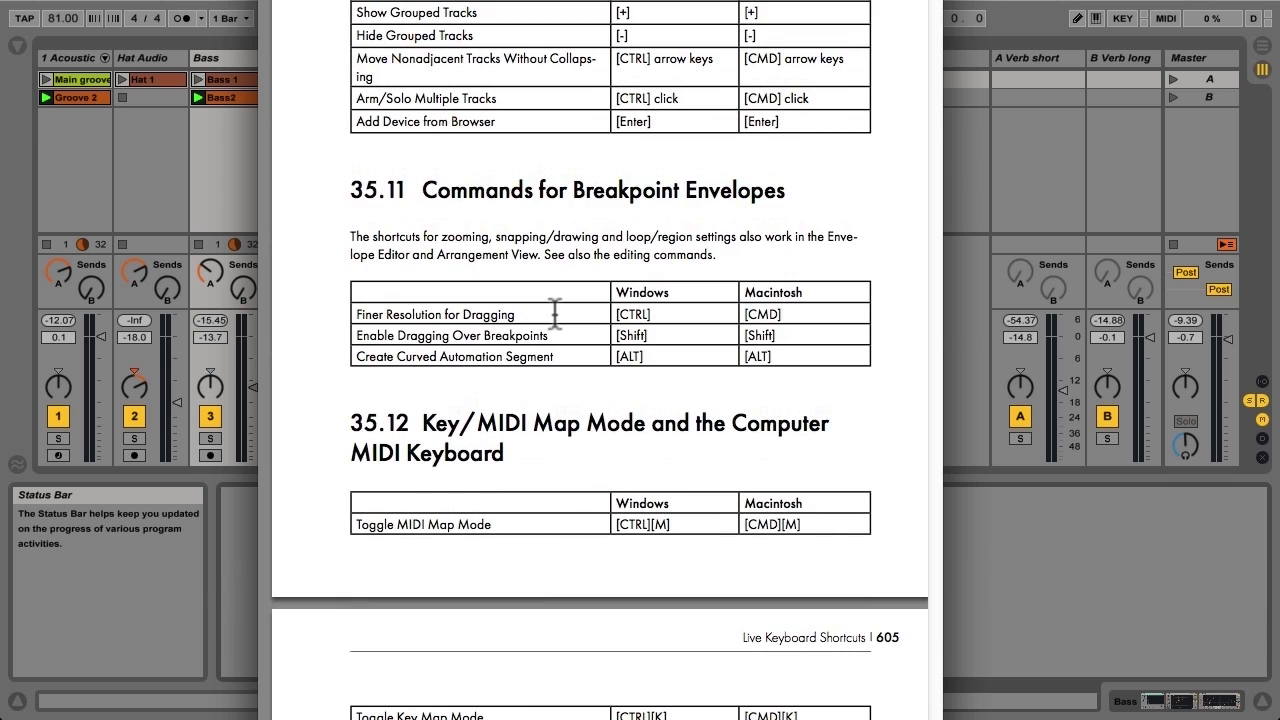
scroll(555, 312, down, 8)
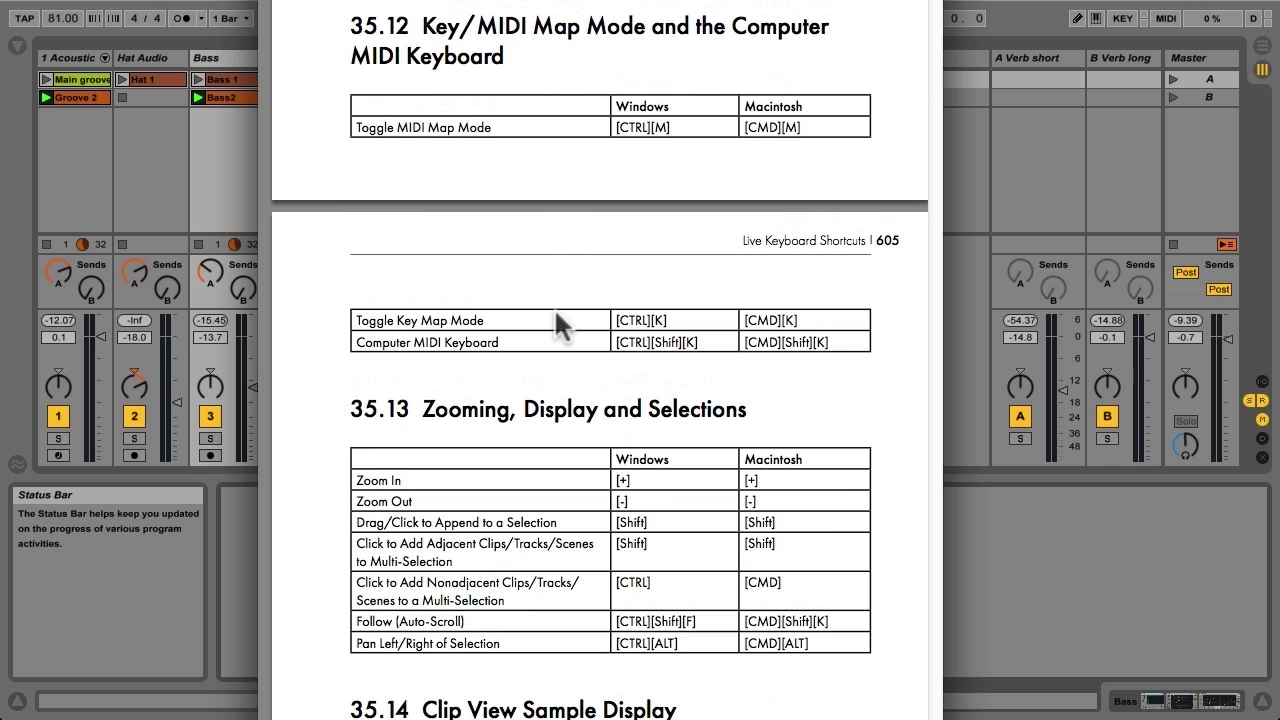
scroll(556, 312, down, 10)
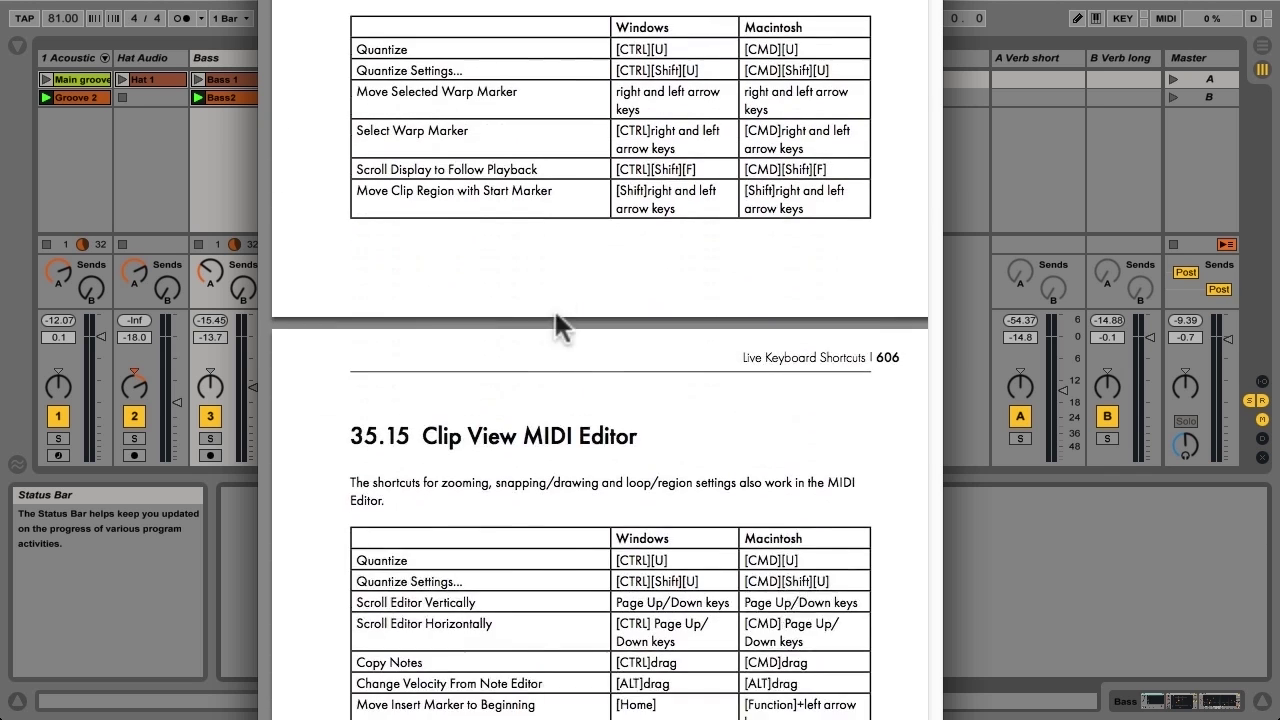
scroll(556, 312, down, 12)
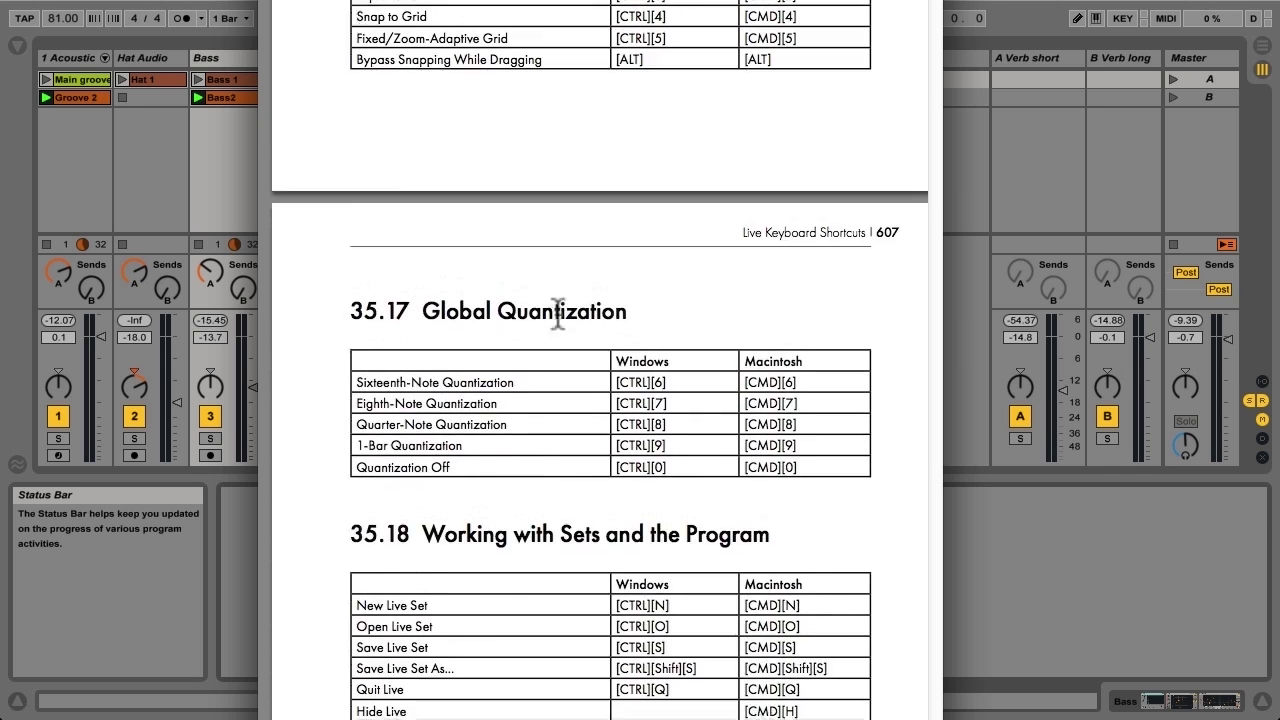
scroll(557, 312, up, 4)
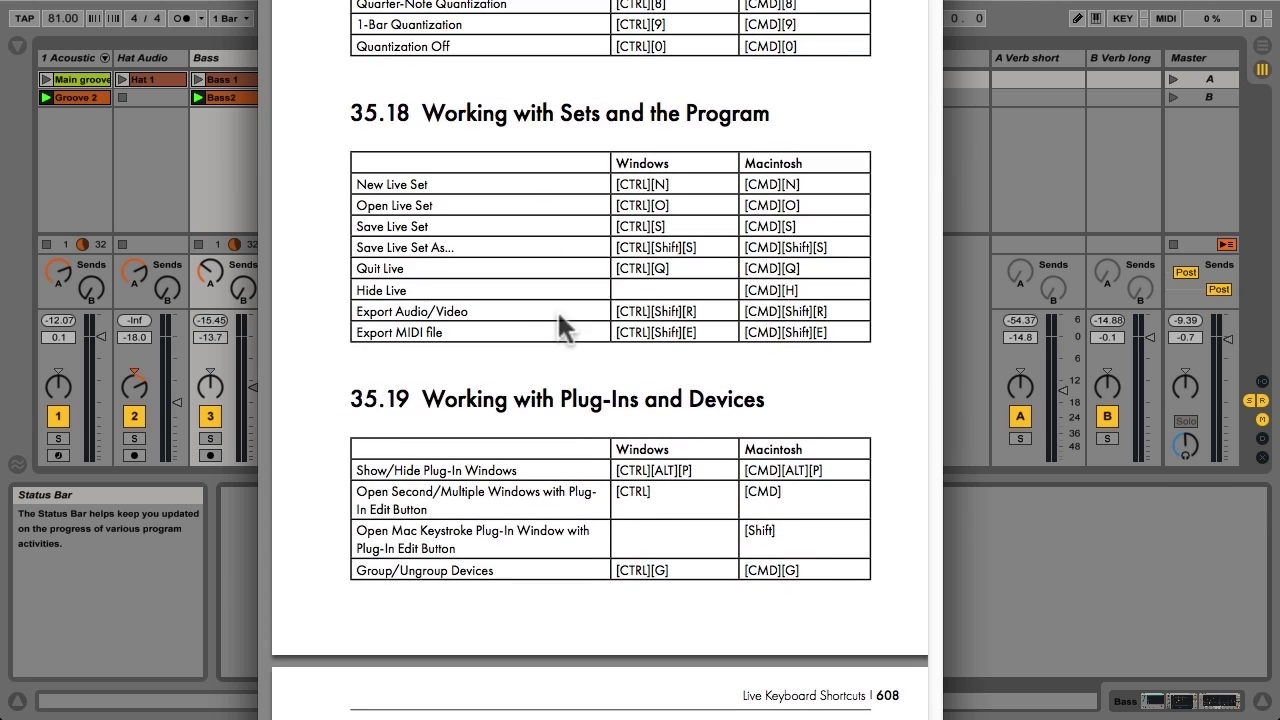
scroll(557, 310, up, 10)
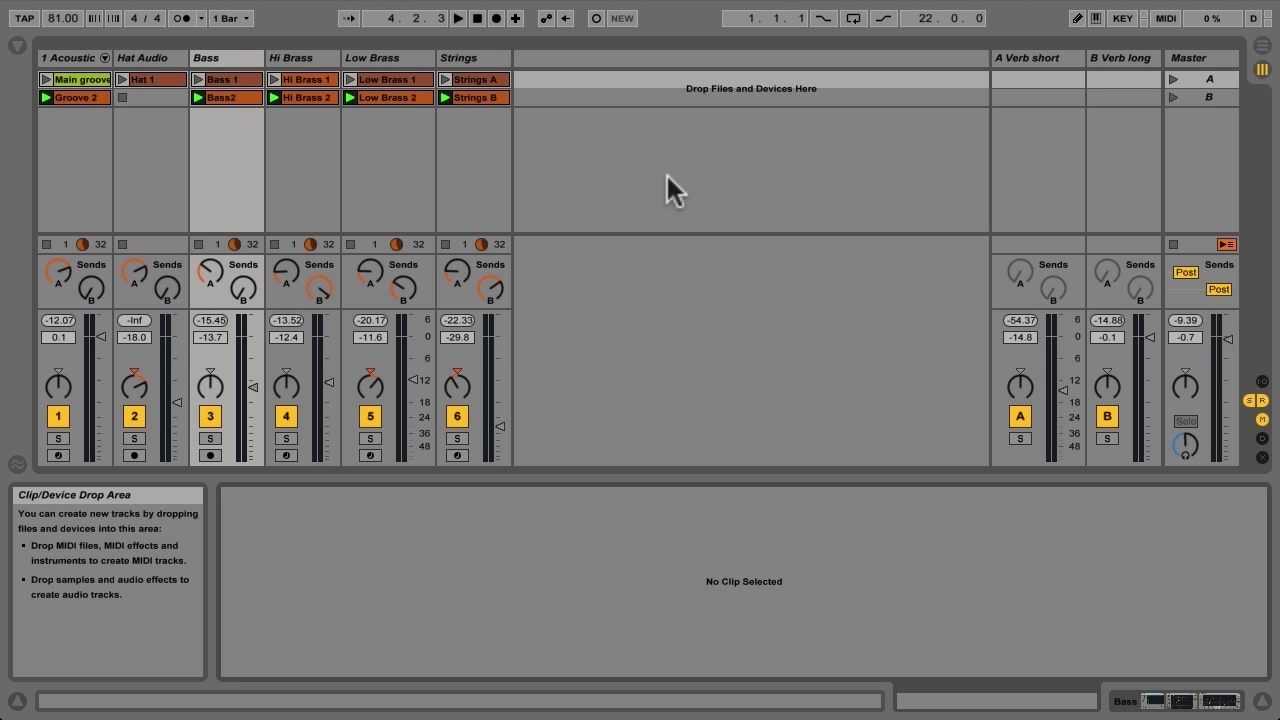
- Toggle Key Map Mode off and on repeatedly, ending with it switched on
click(1124, 18)
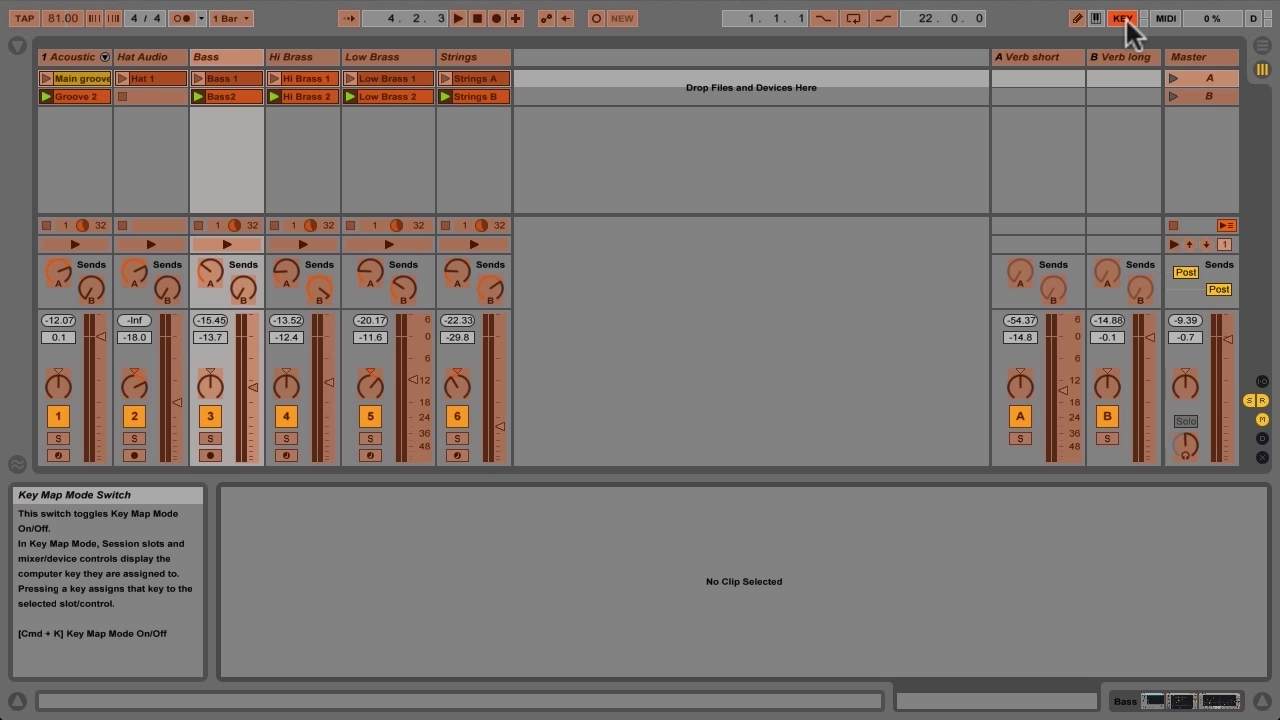
click(1124, 18)
click(1124, 18)
click(1124, 18)
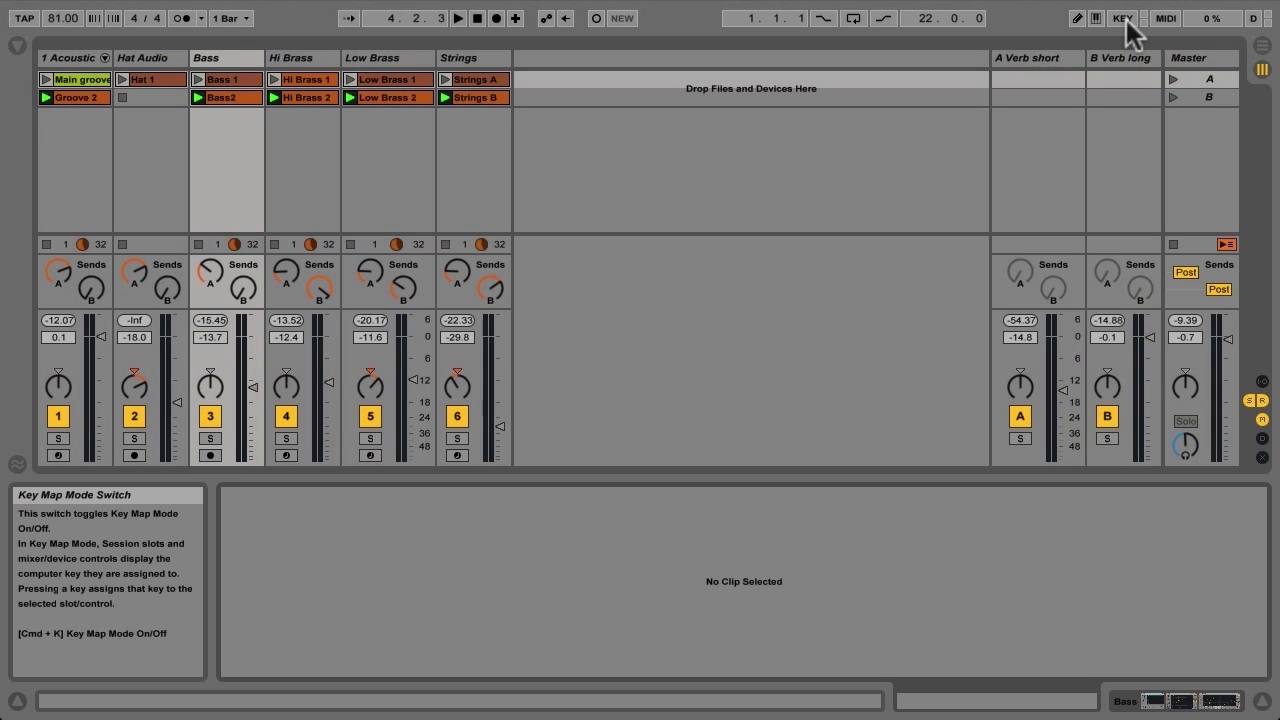
click(1124, 18)
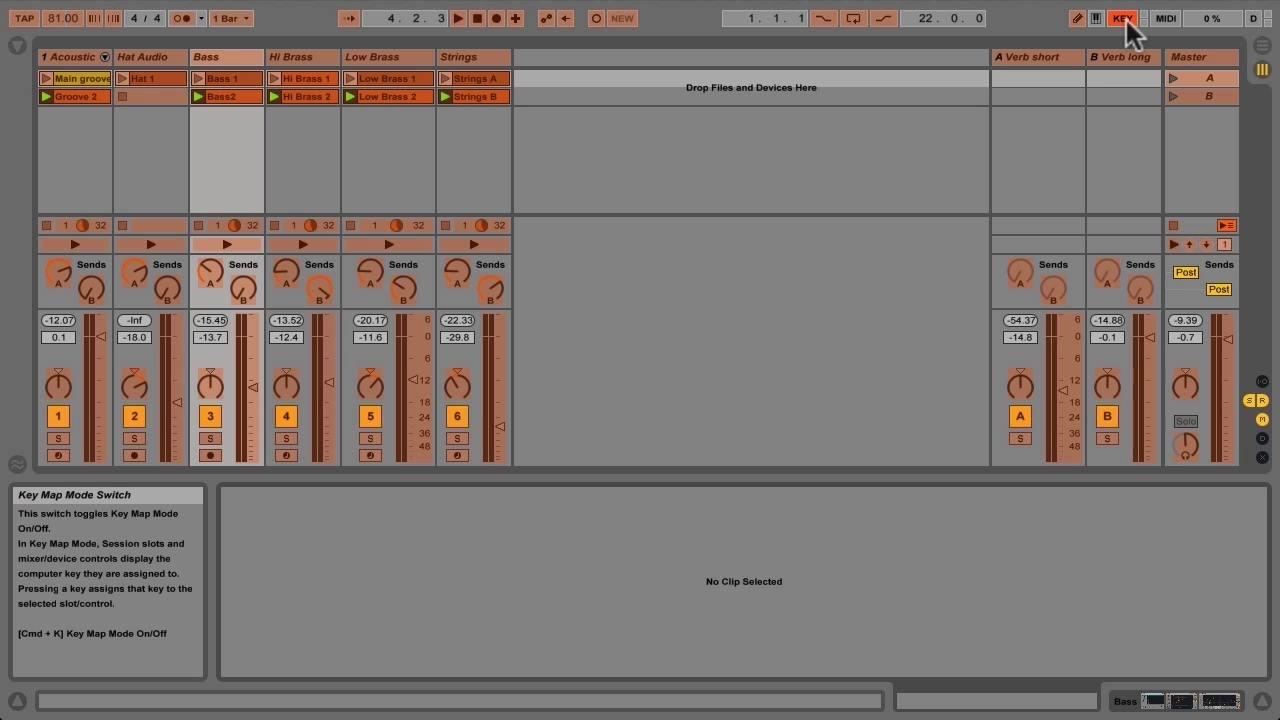
- Map Tap Tempo to key t
click(16, 48)
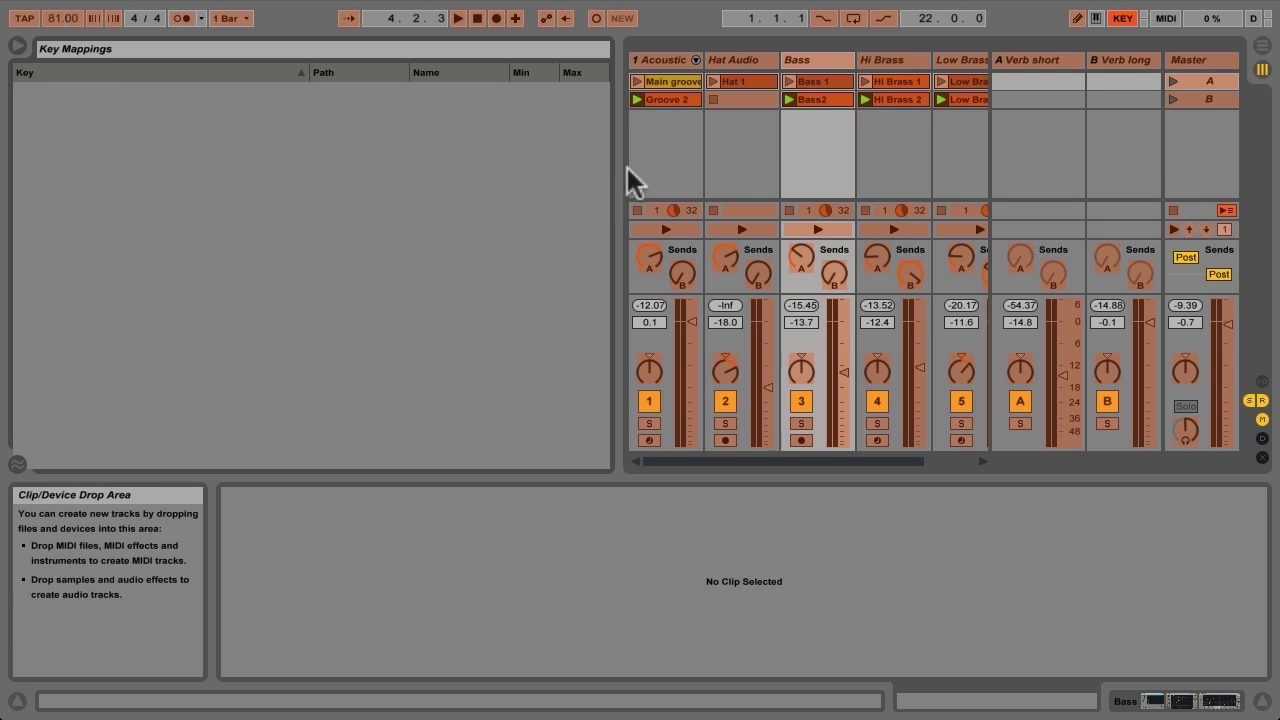
drag(608, 174, 75, 45)
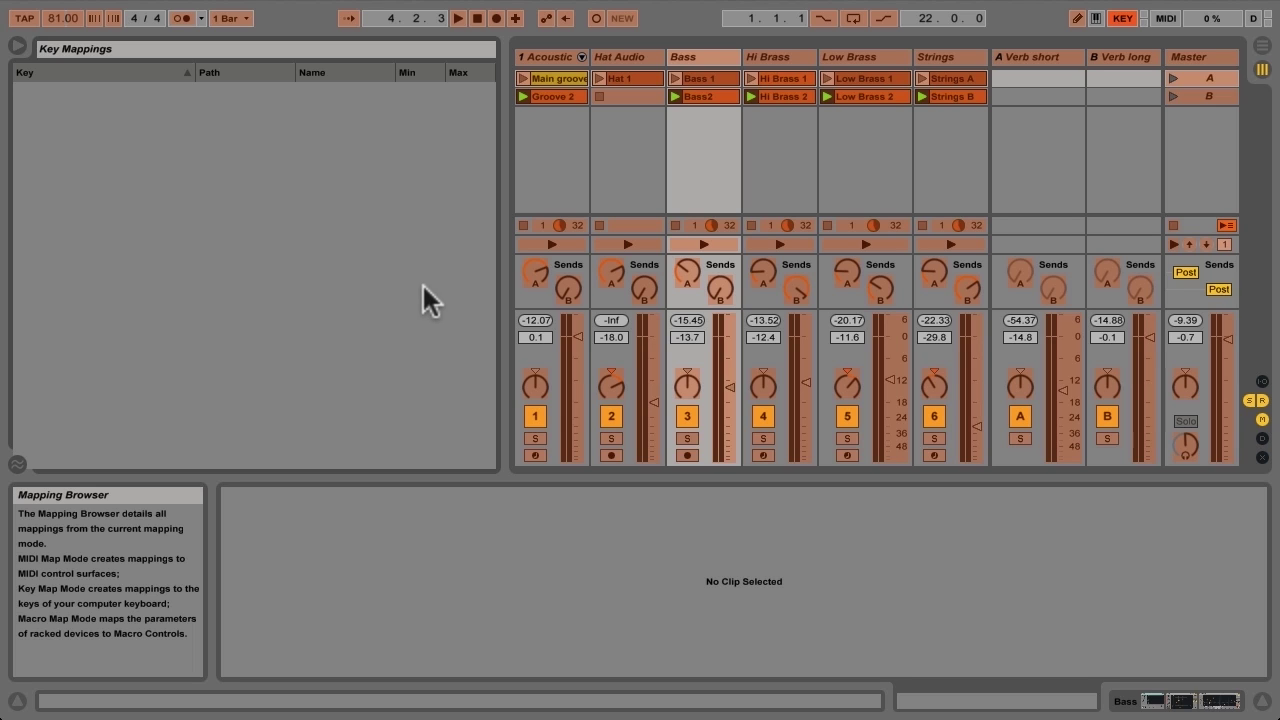
click(25, 19)
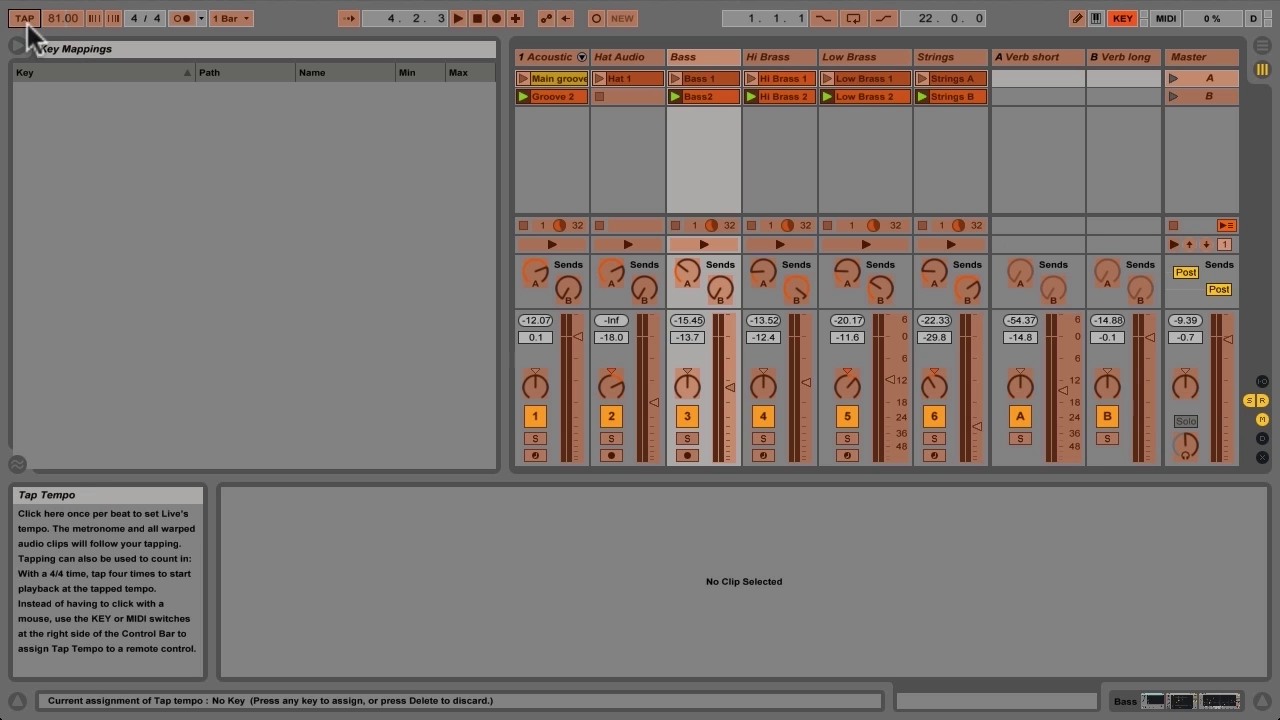
click(140, 183)
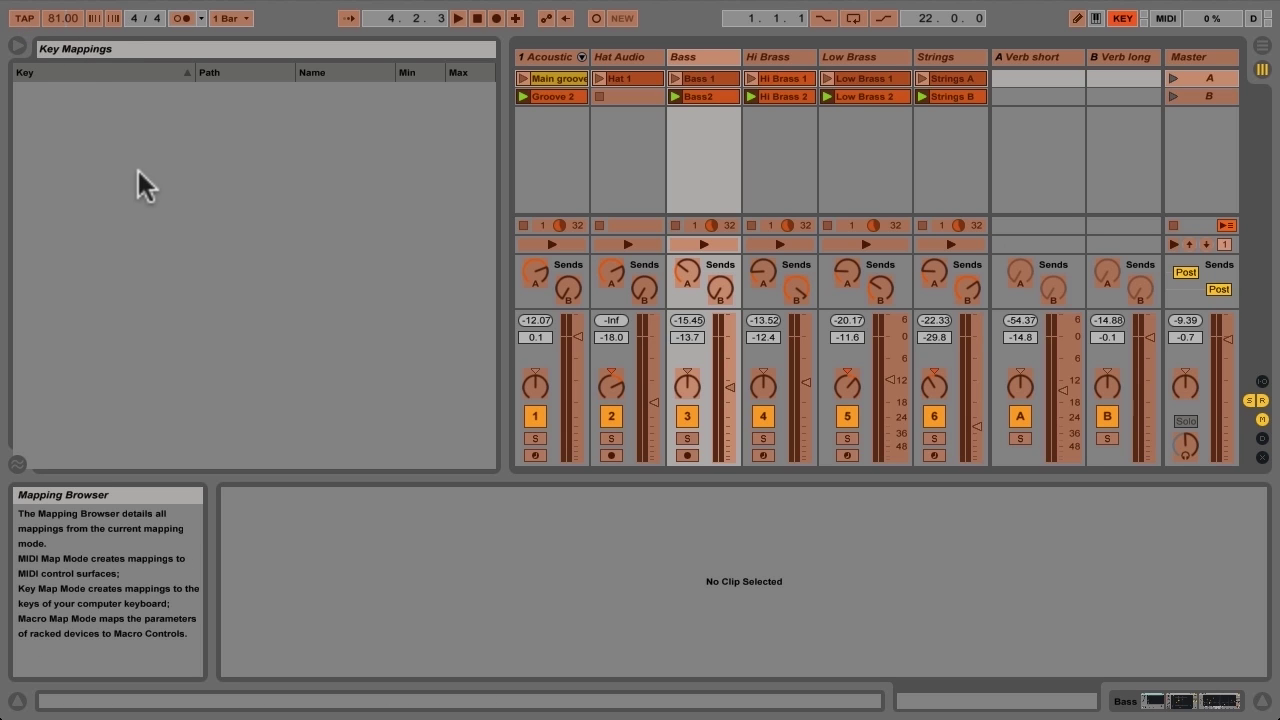
click(25, 19)
key(t)
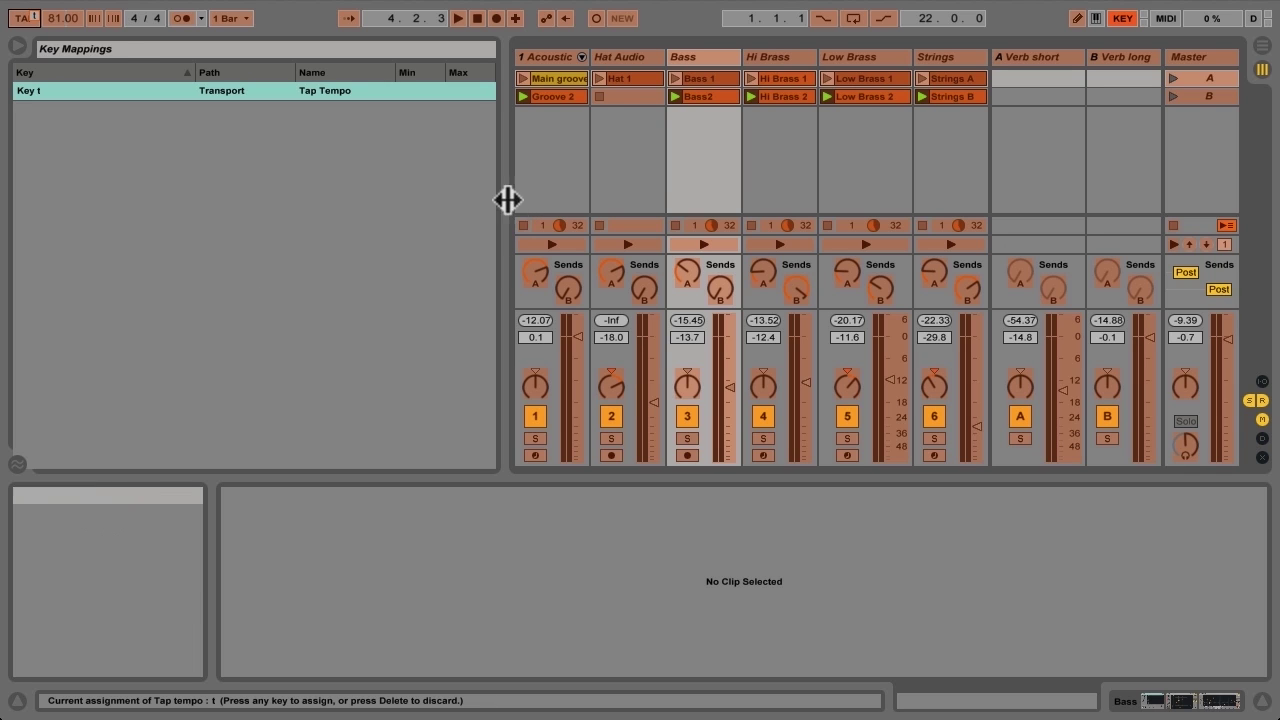
- Resize the Key Mappings list and map the Metronome to key c
drag(506, 197, 590, 197)
click(20, 96)
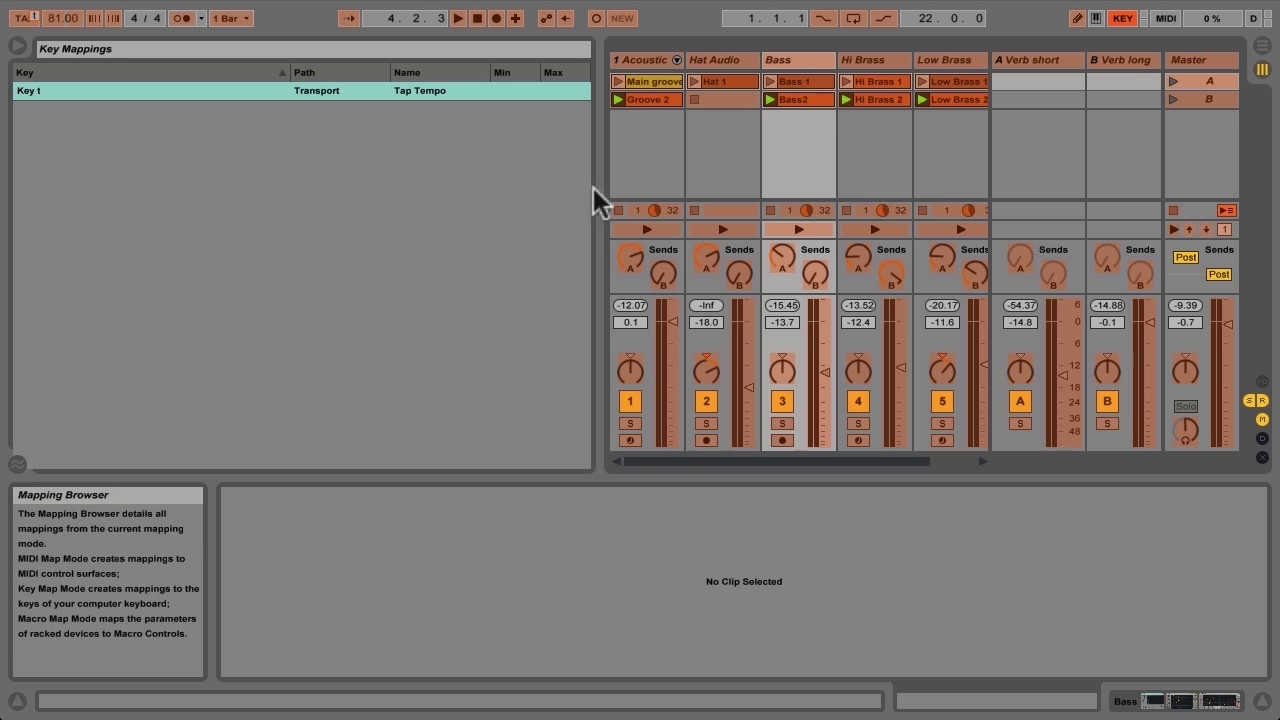
drag(593, 187, 471, 186)
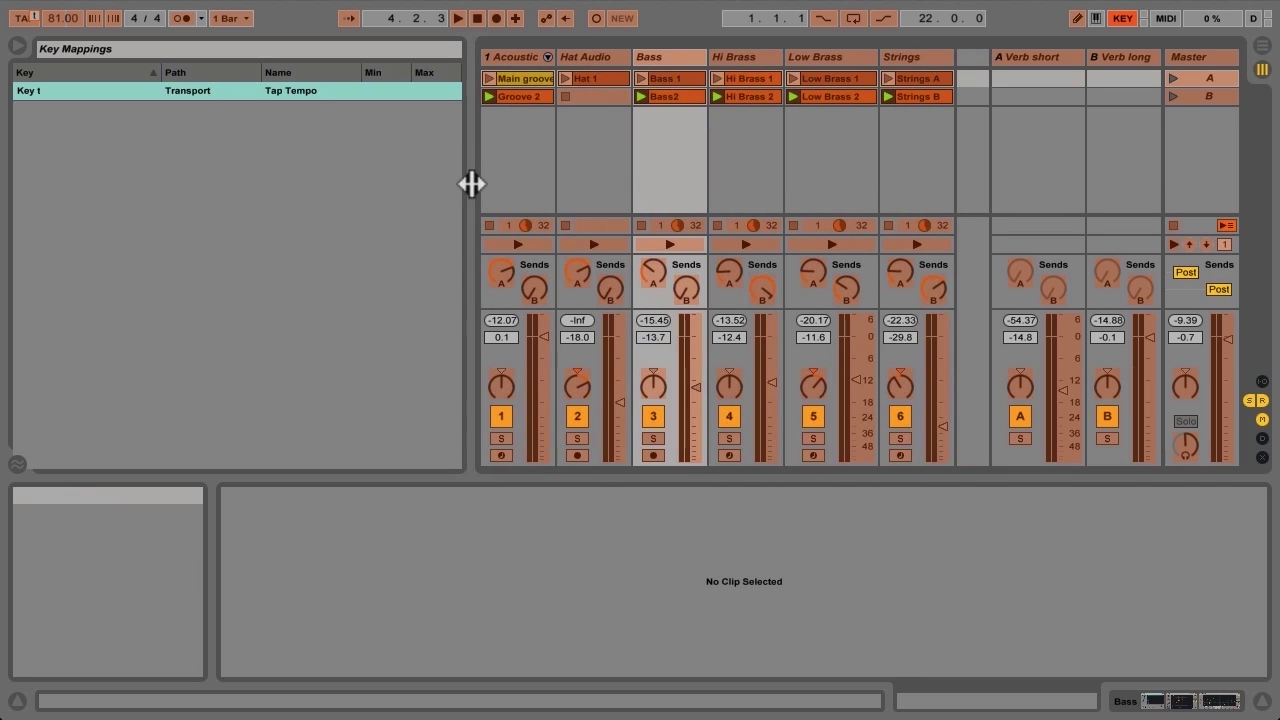
click(181, 18)
key(c)
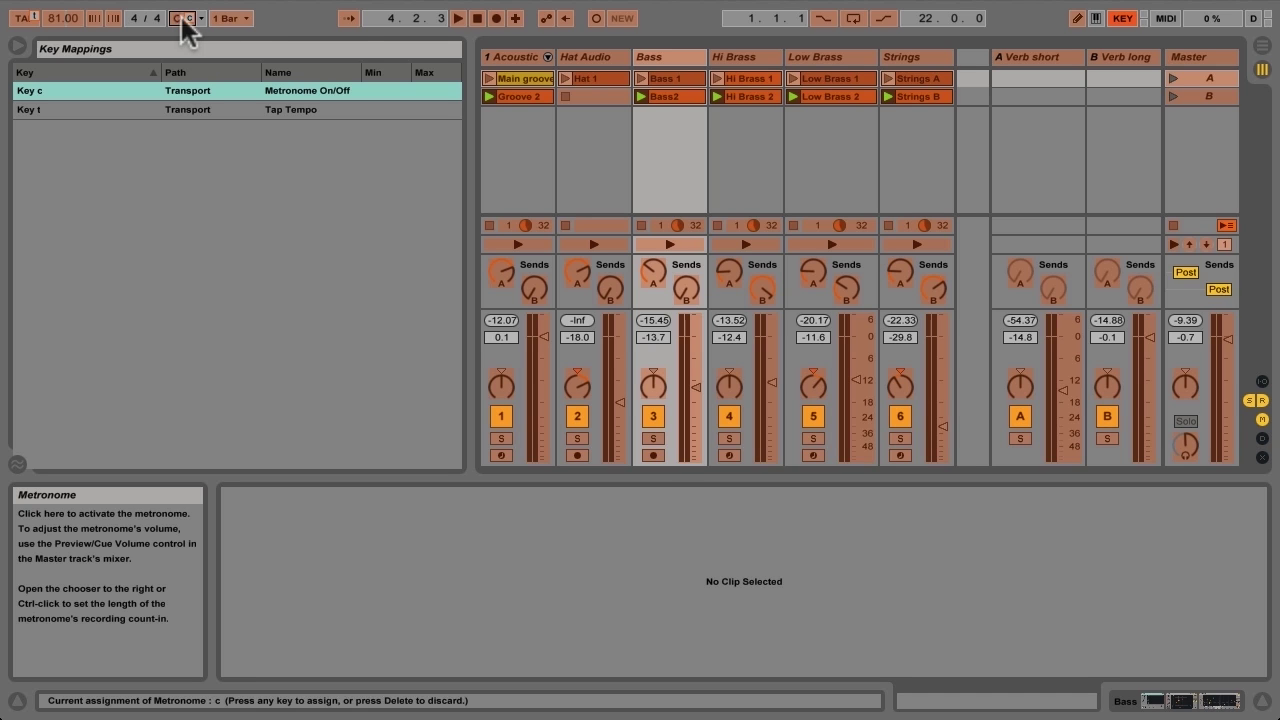
- Map Follow to key f and Global Record to key N*, after trying N3 and 3
click(349, 18)
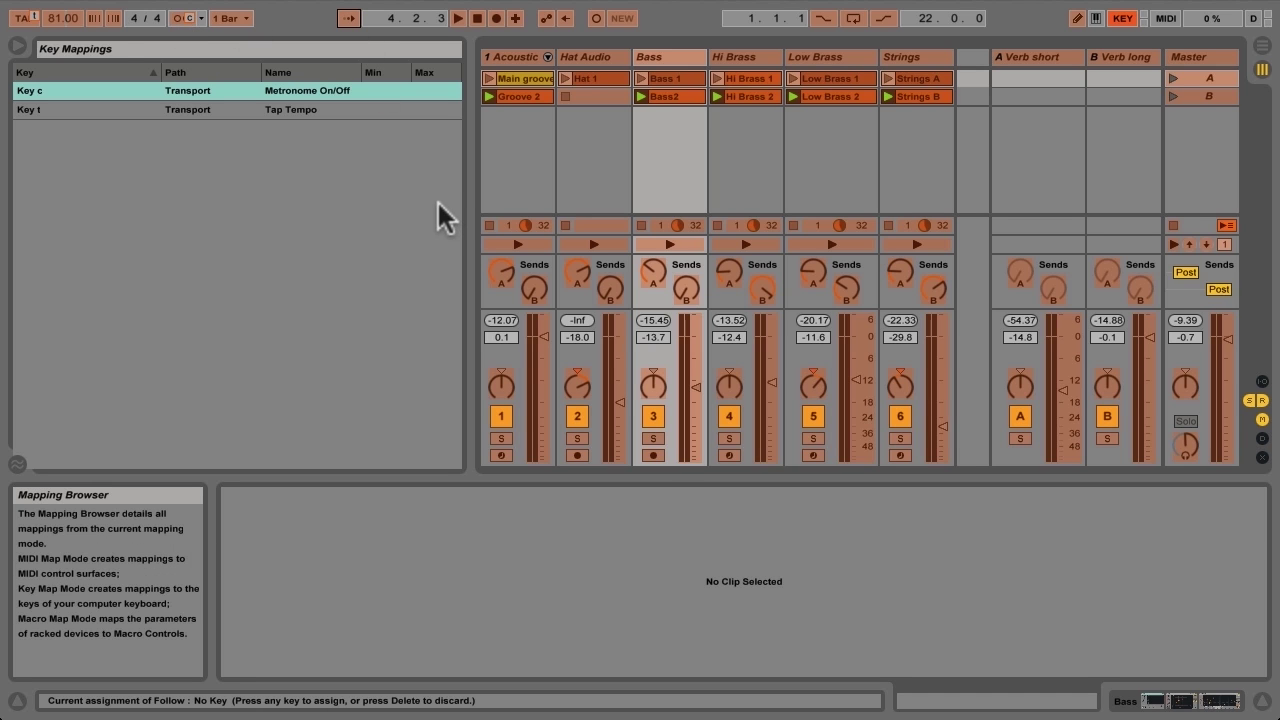
key(f)
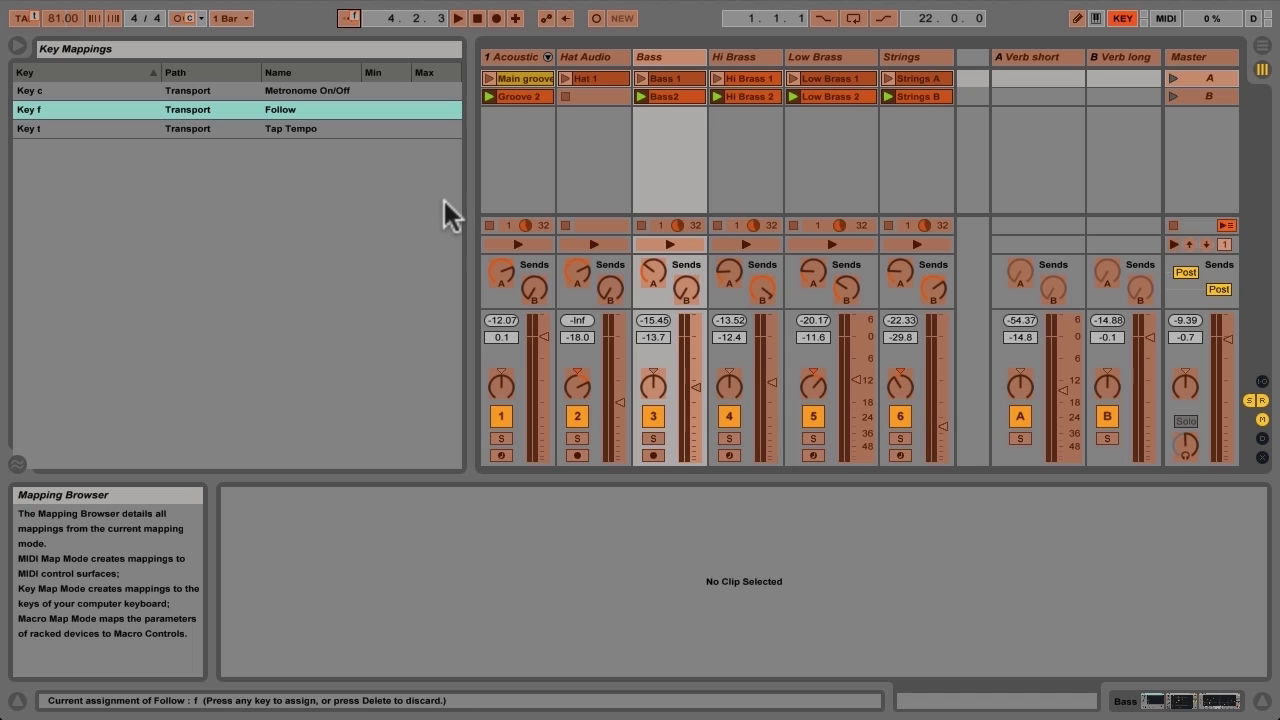
click(497, 19)
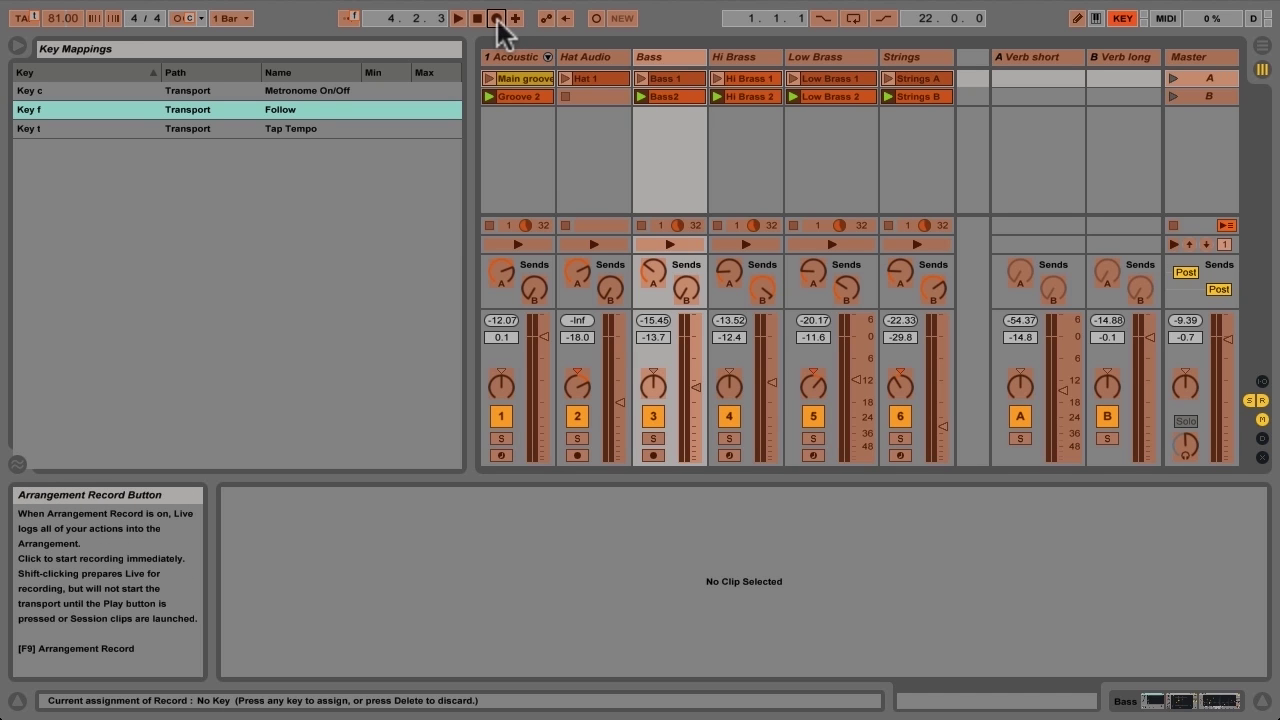
key(KP_Multiply)
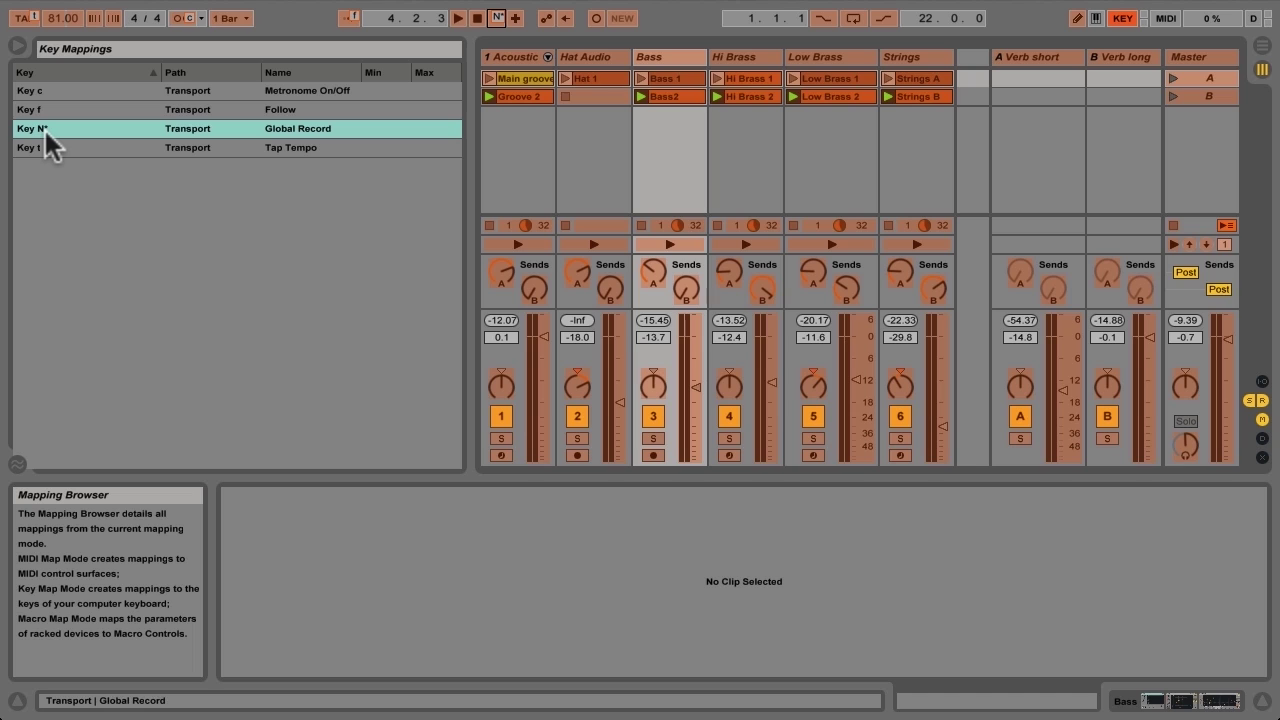
key(KP_3)
key(3)
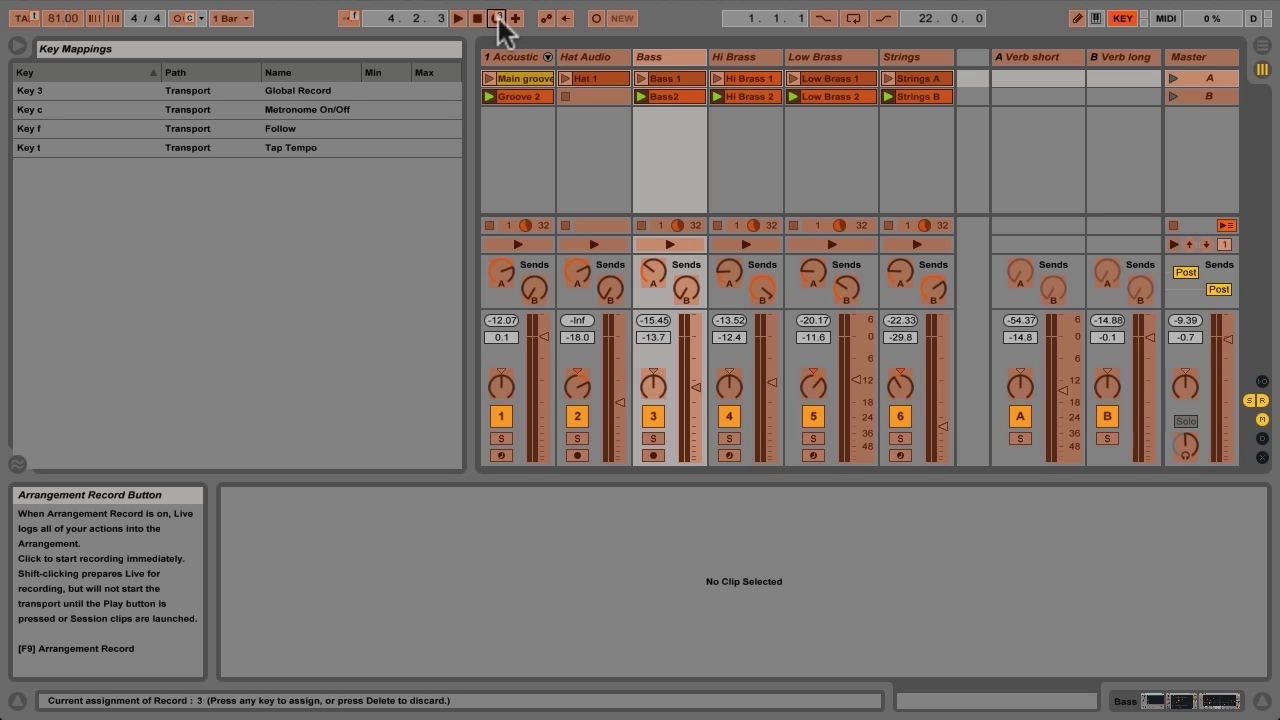
key(n)
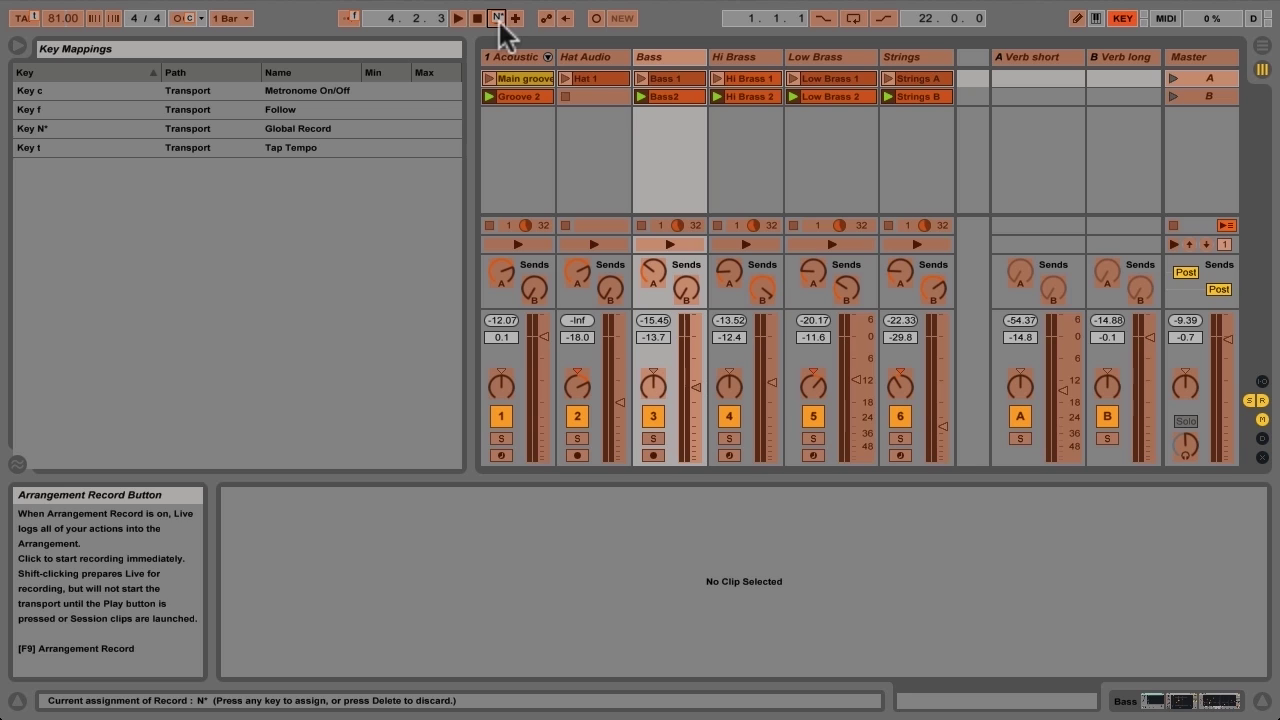
- Map Session Record to key o, clearing and reassigning it once
click(517, 19)
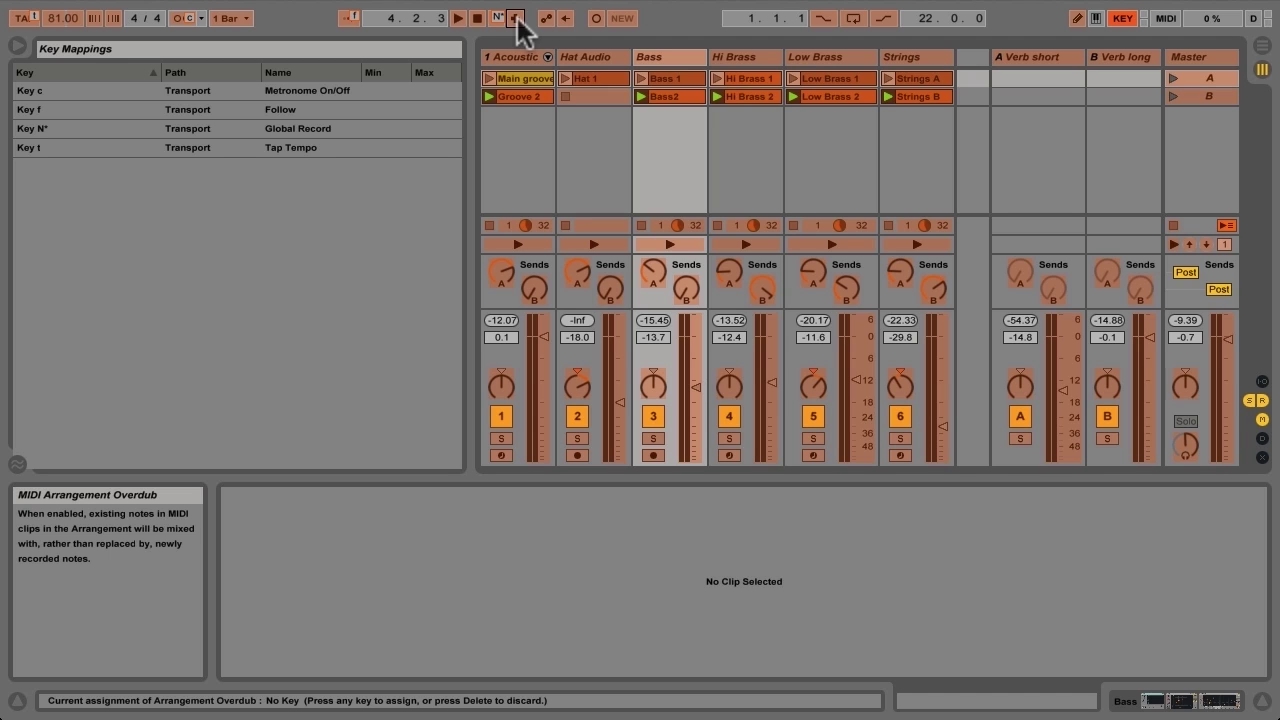
click(596, 18)
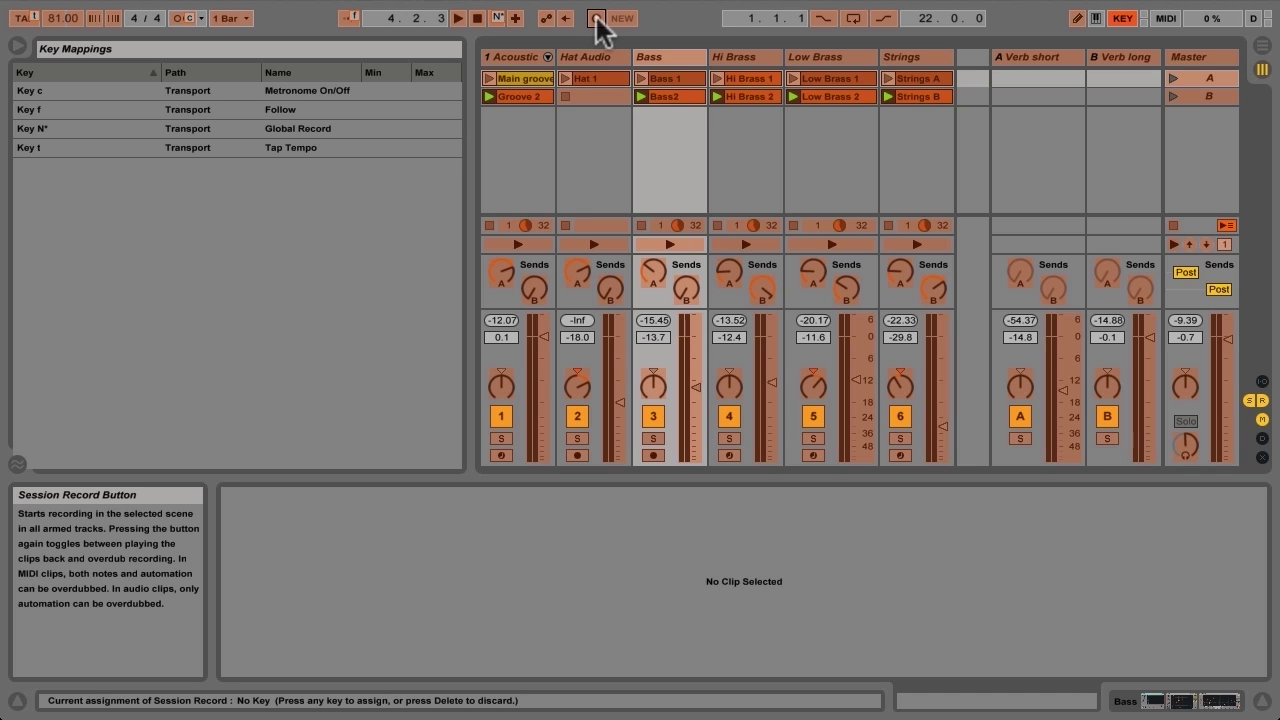
key(o)
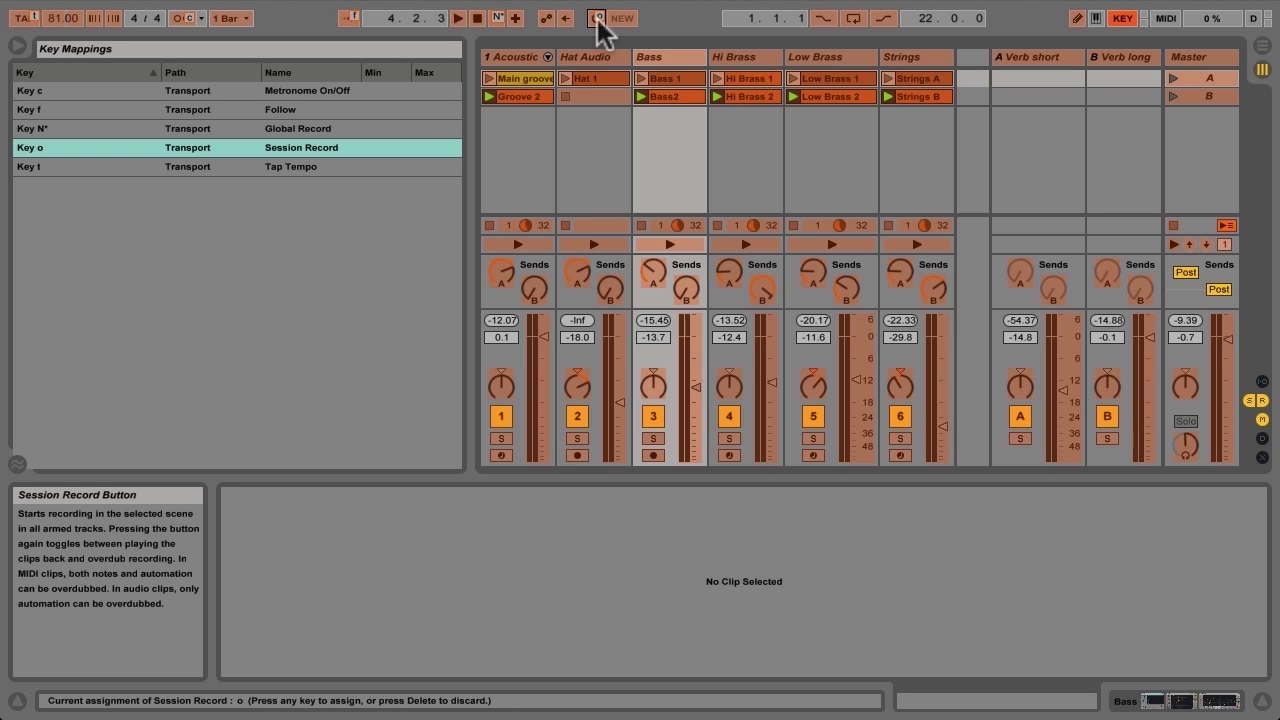
key(Delete)
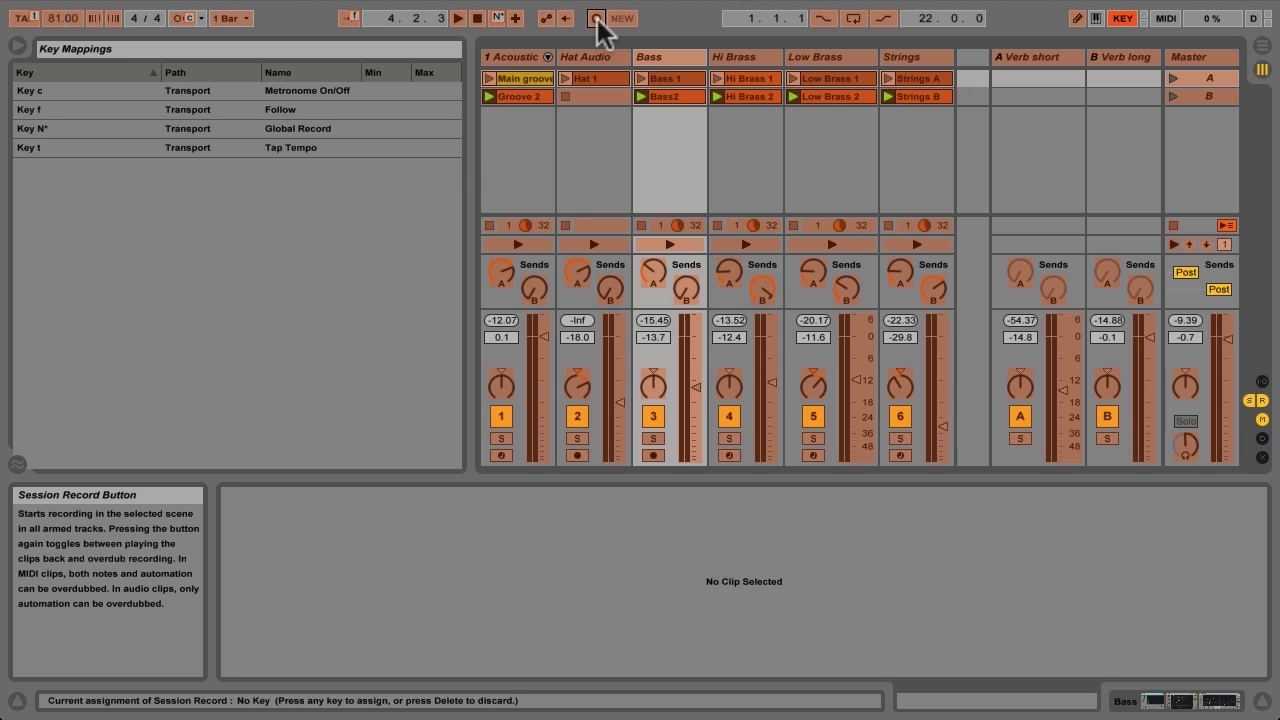
key(o)
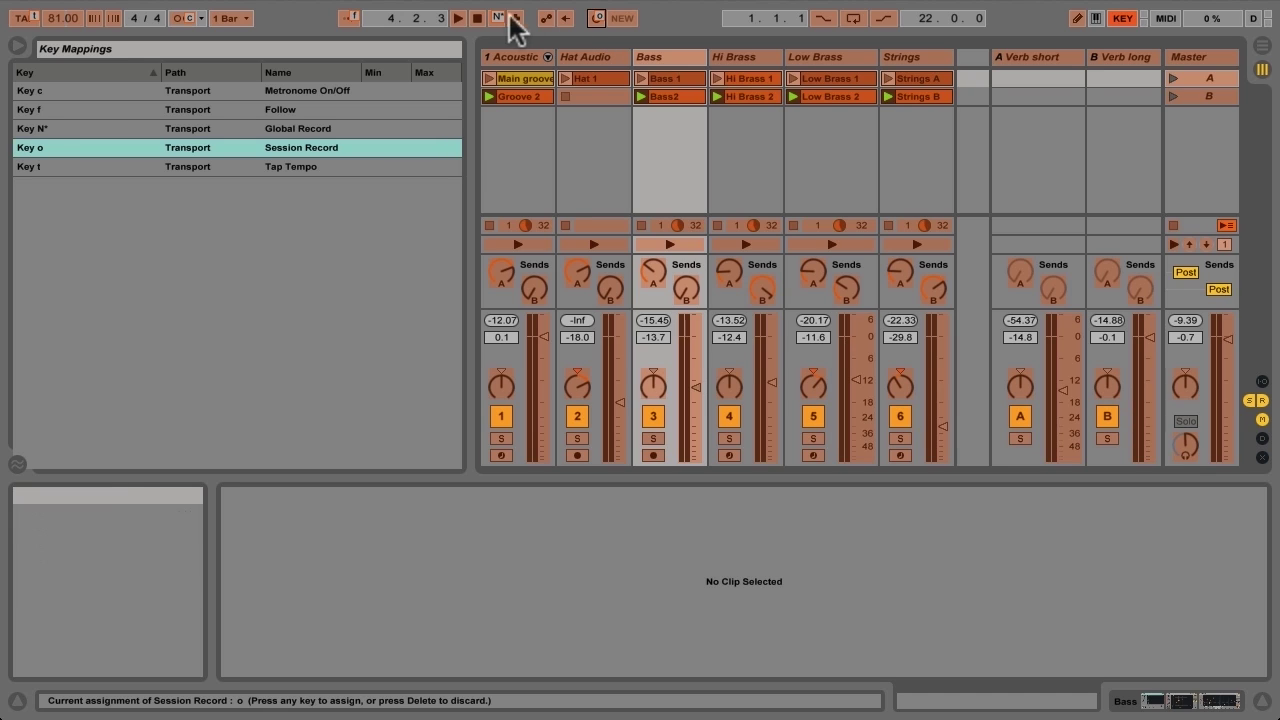
- Try ø, O and Ø as the Arrangement Overdub key, ending on Ø
click(511, 16)
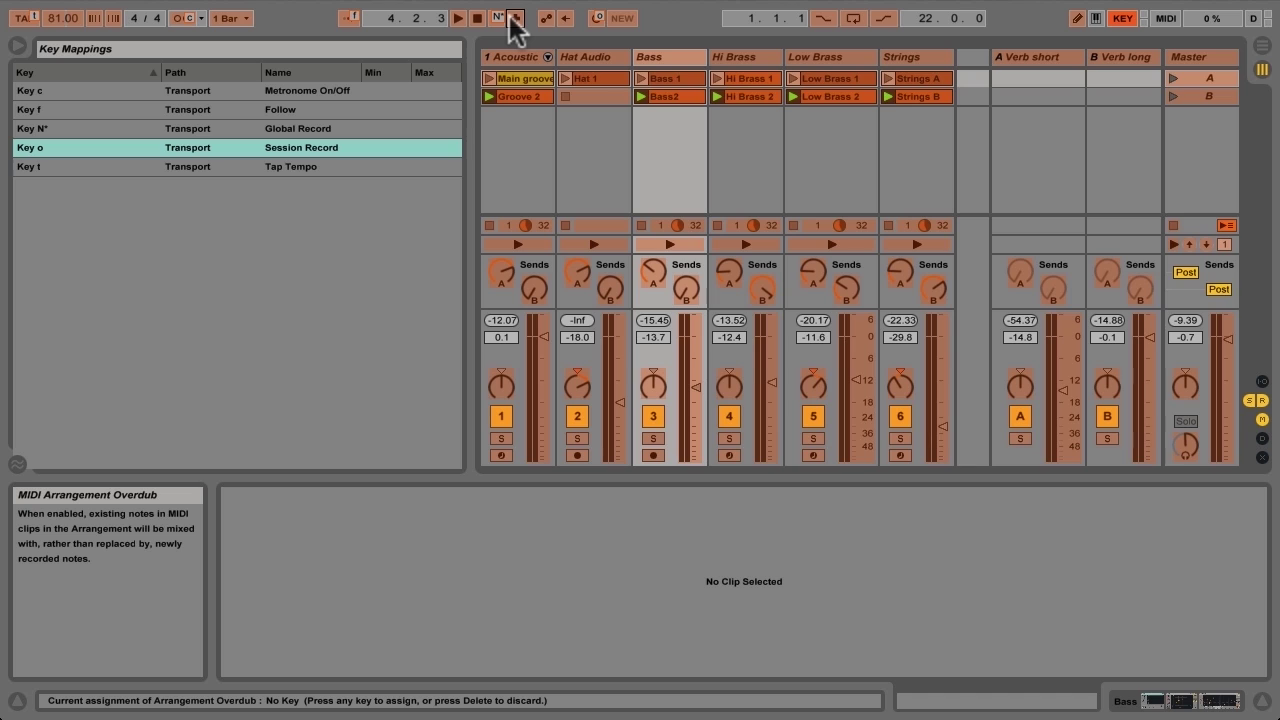
key(alt+o)
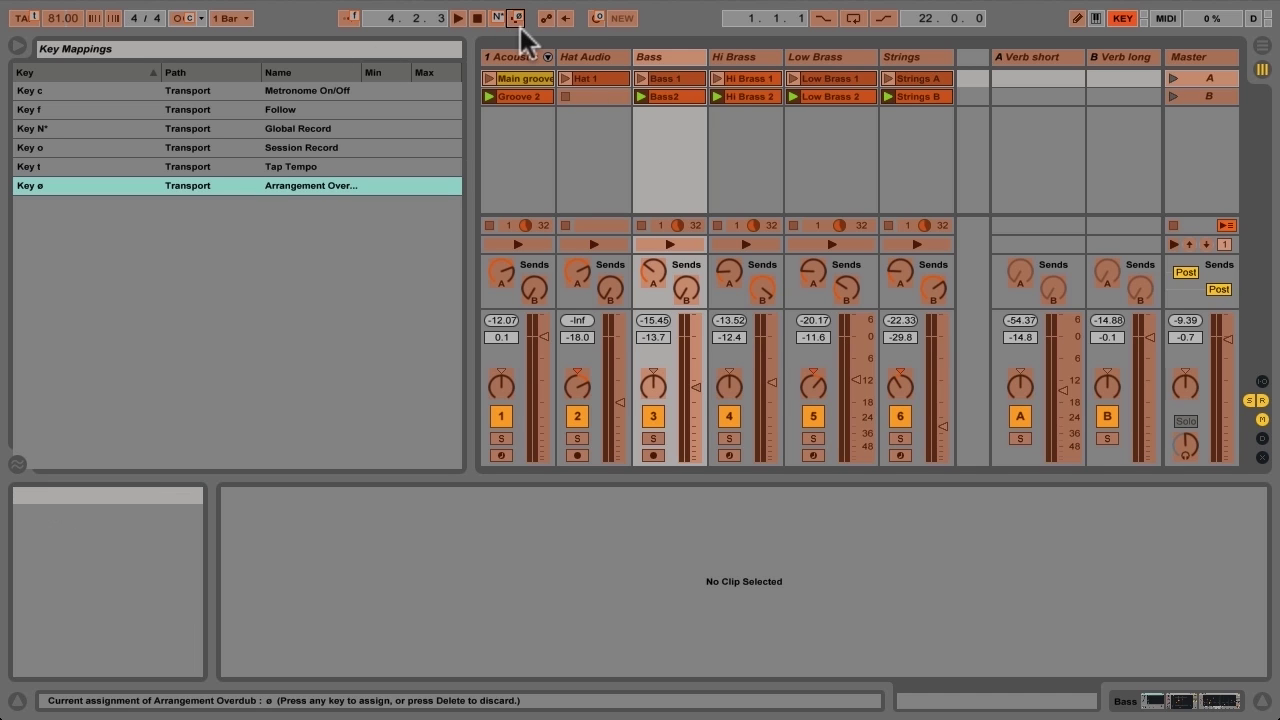
key(shift+o)
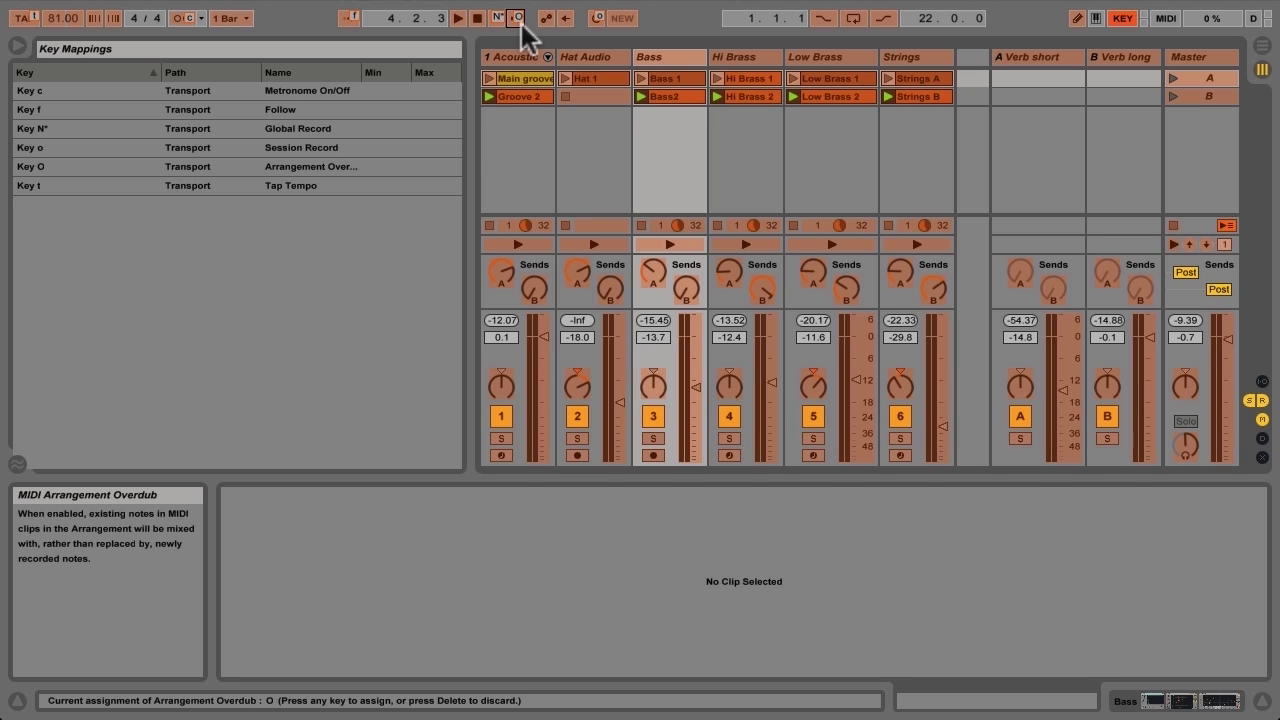
key(alt+shift+o)
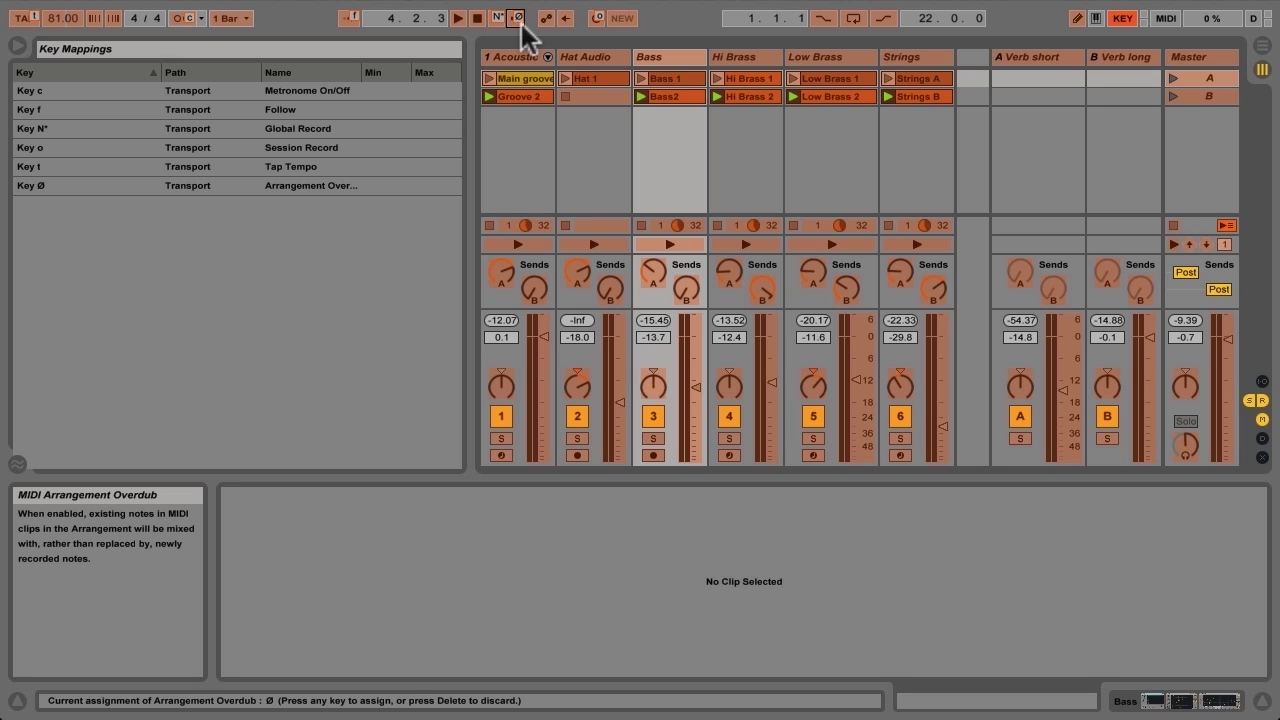
- Clear the Arrangement Overdub key, map Loop On/Off to l, and exit Key Map Mode with Cmd+K
key(Delete)
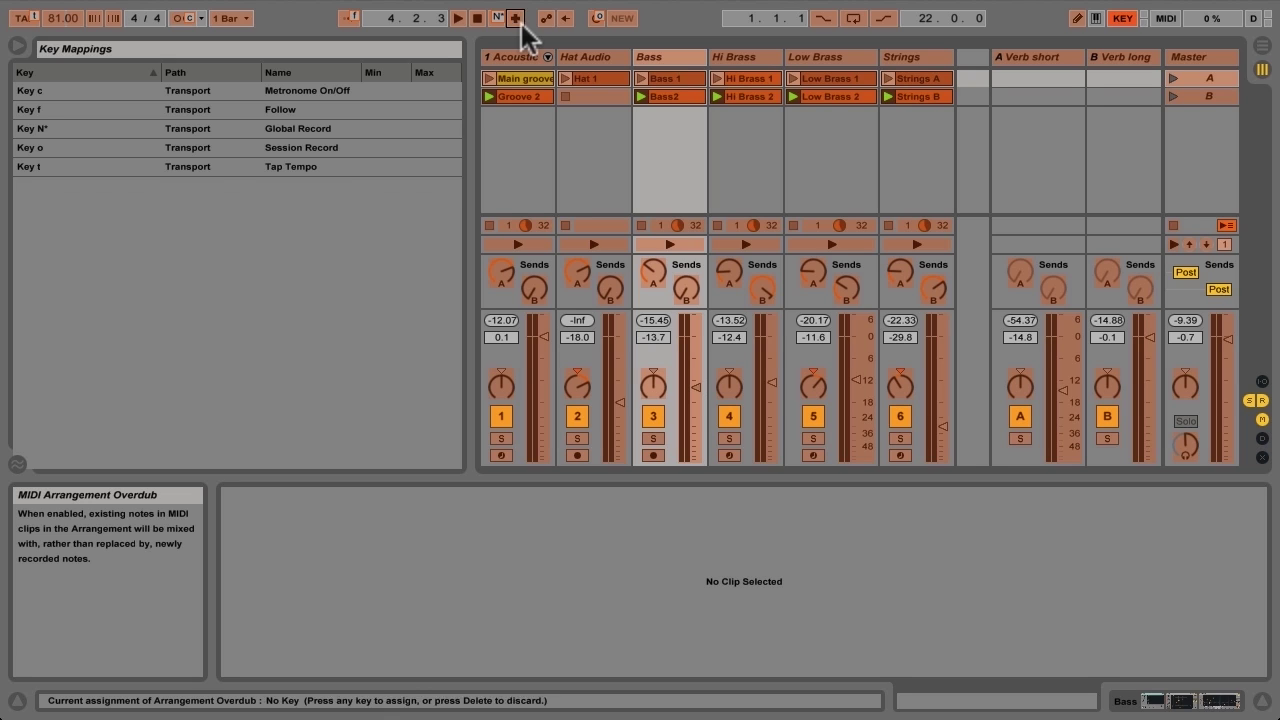
click(850, 17)
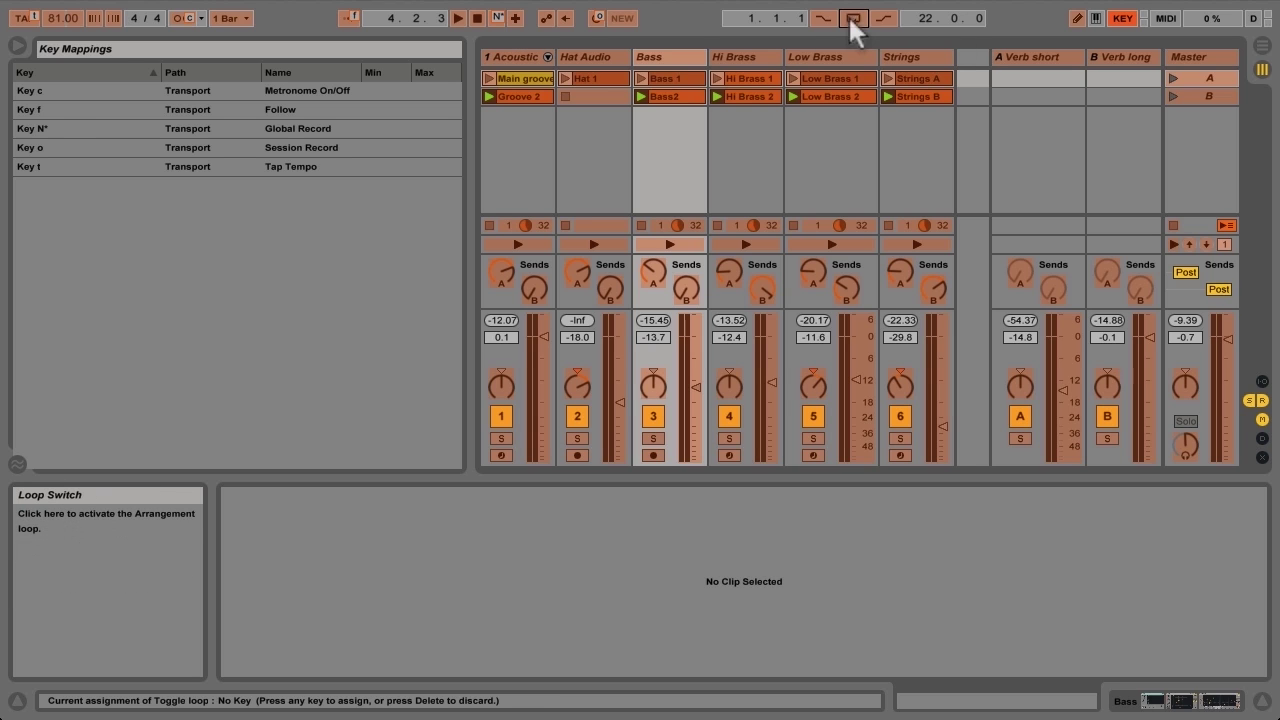
key(l)
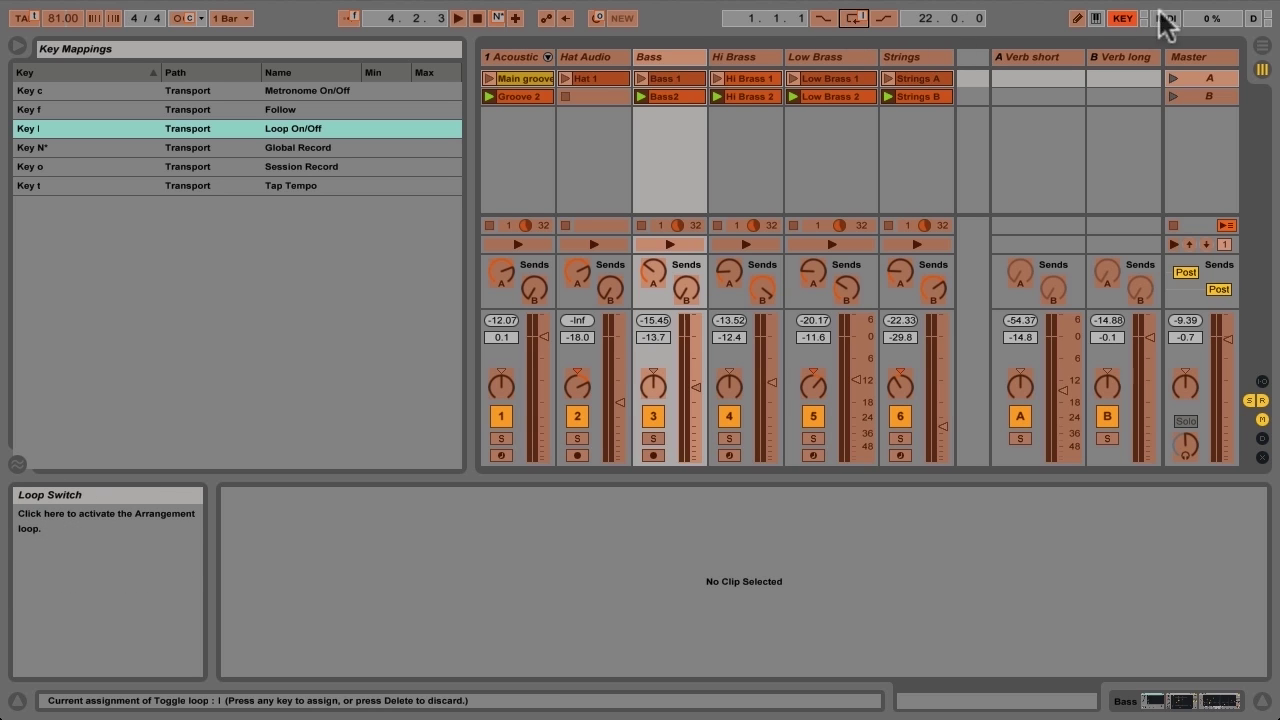
click(1077, 18)
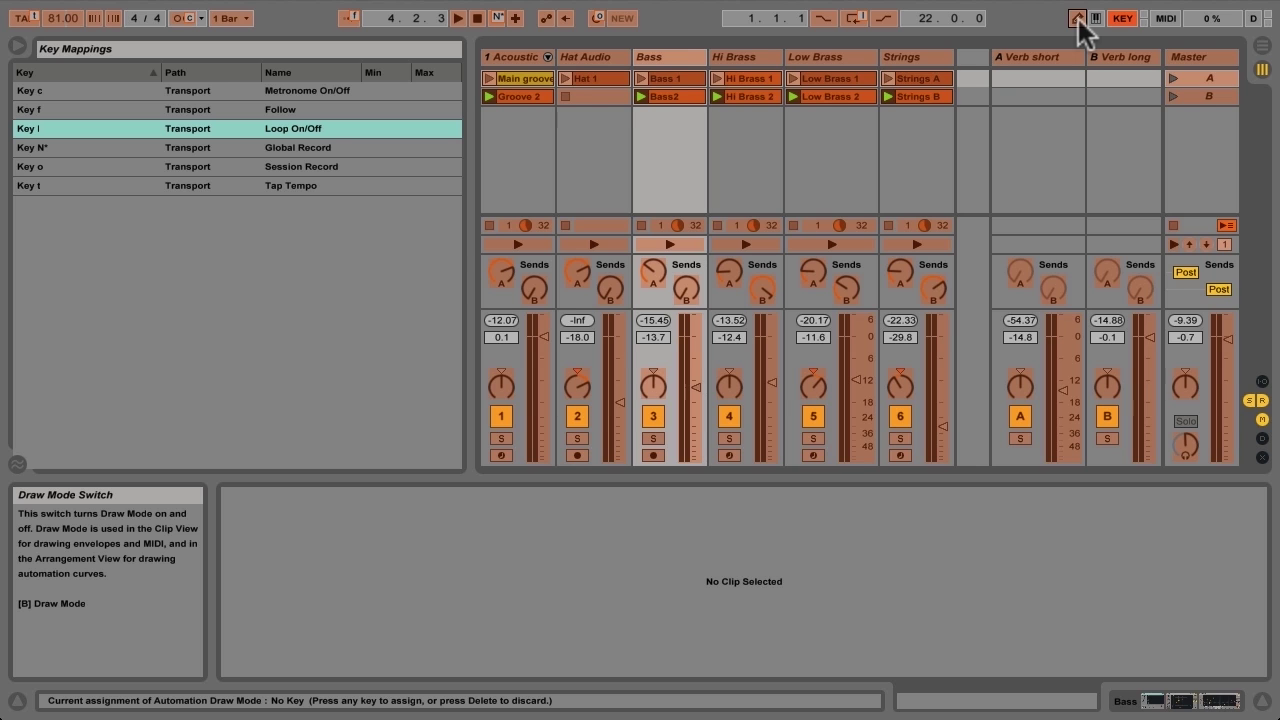
key(super+k)
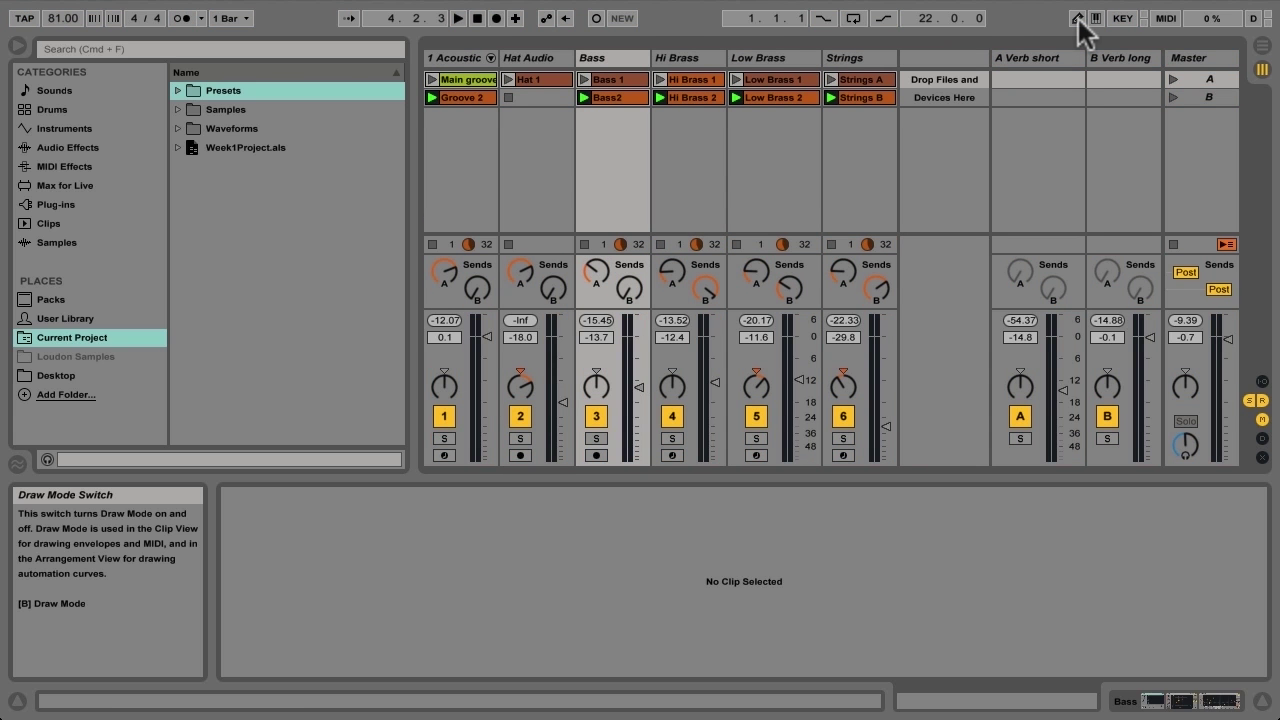
- Enable the computer MIDI keyboard, arm Strings, play C4, toggle the keyboard off/on, then open Preferences
click(1094, 19)
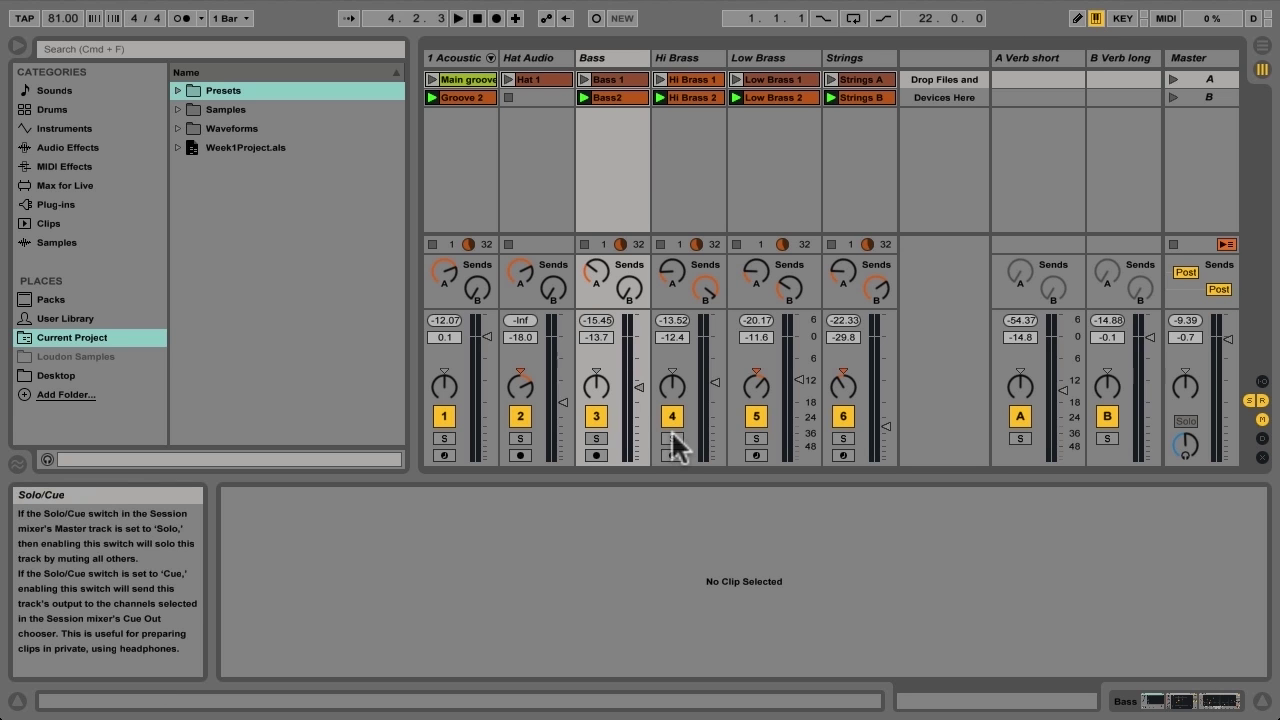
click(841, 456)
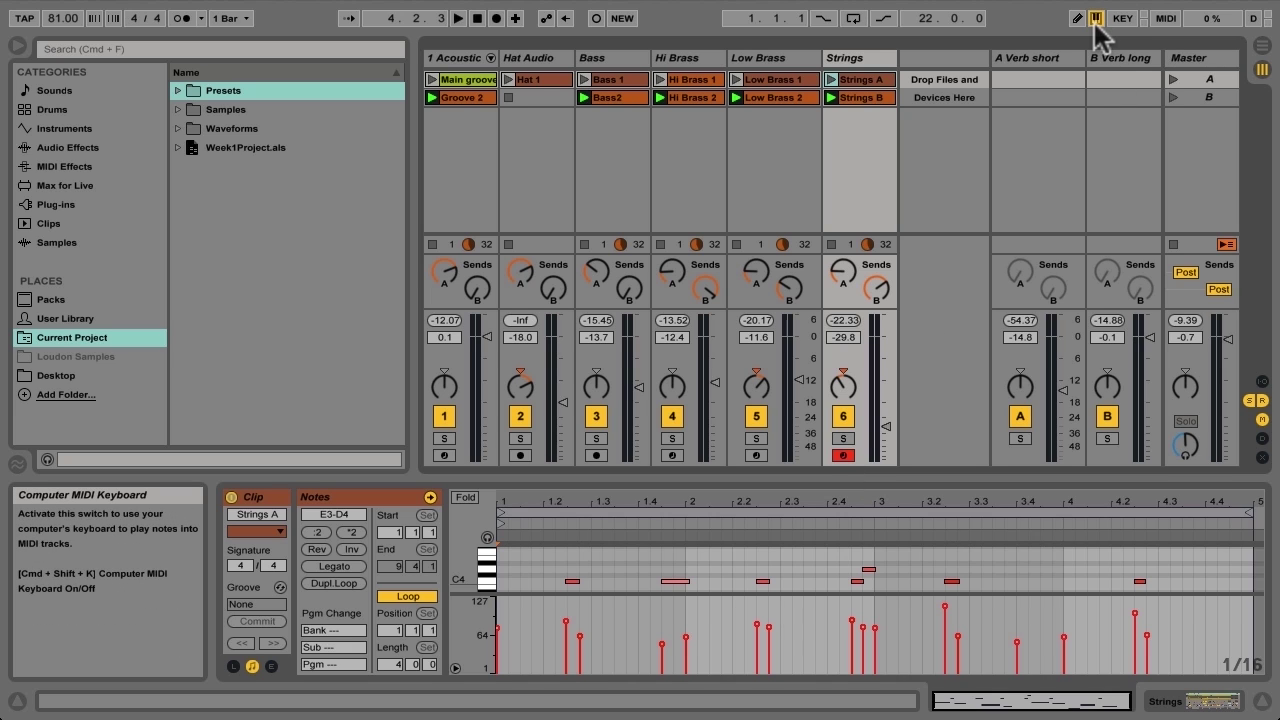
key(a)
click(1096, 20)
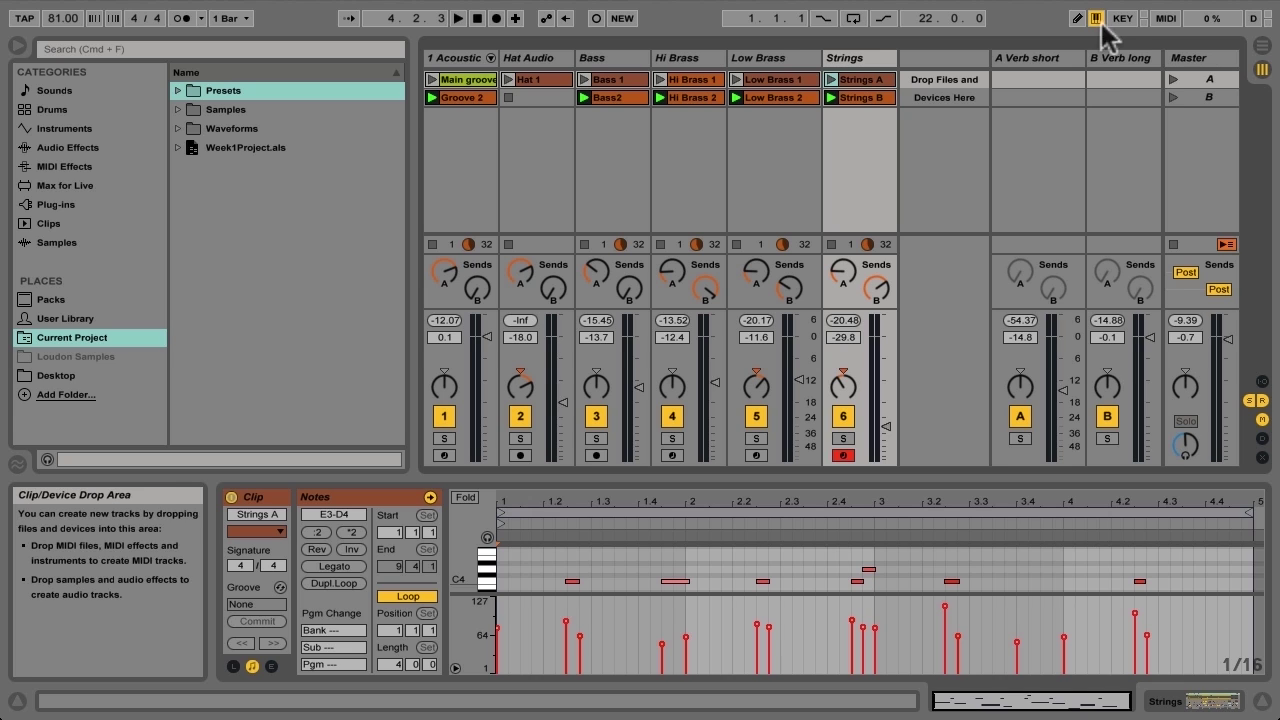
click(1097, 19)
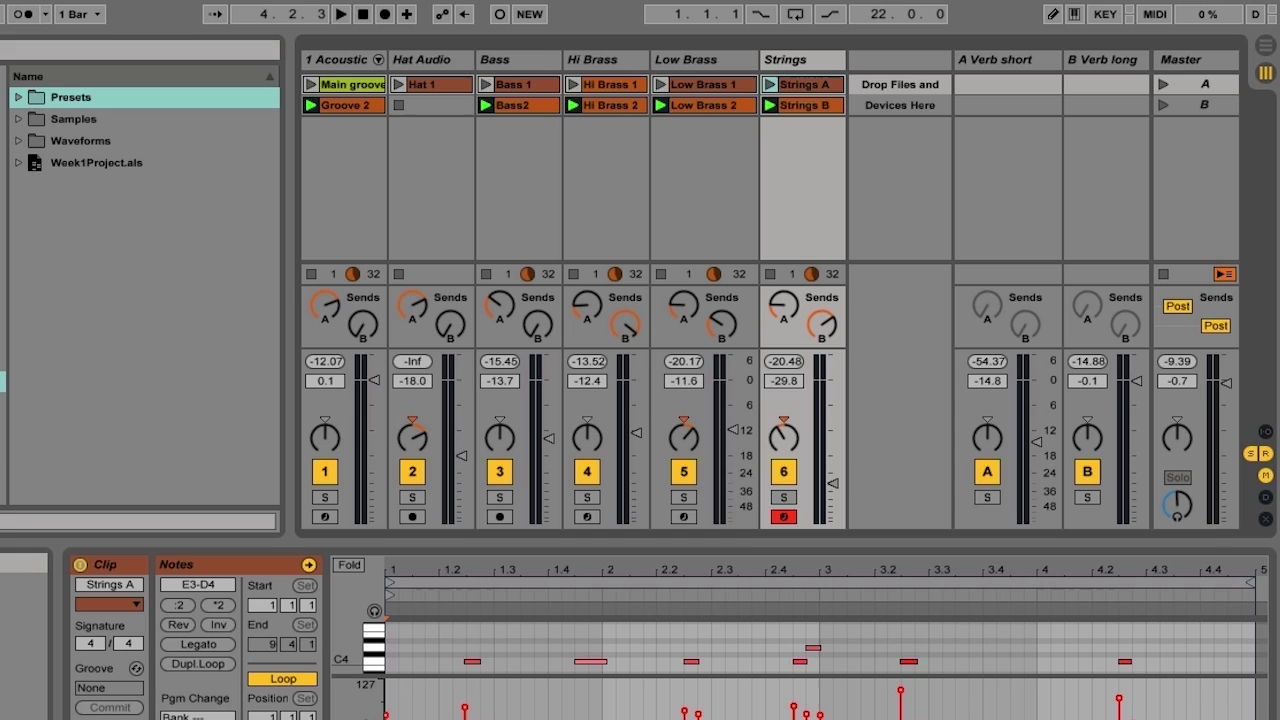
key(super+comma)
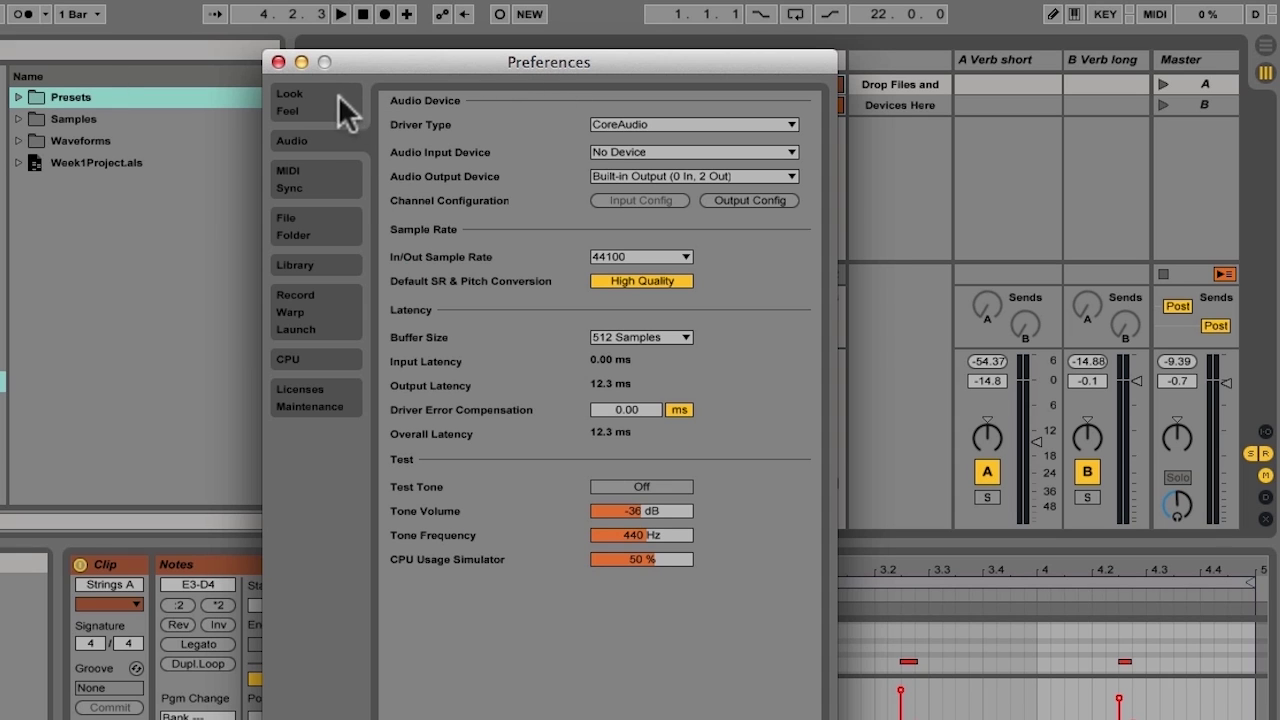
- Show the File/Folder preferences page and move the Preferences window left
click(329, 214)
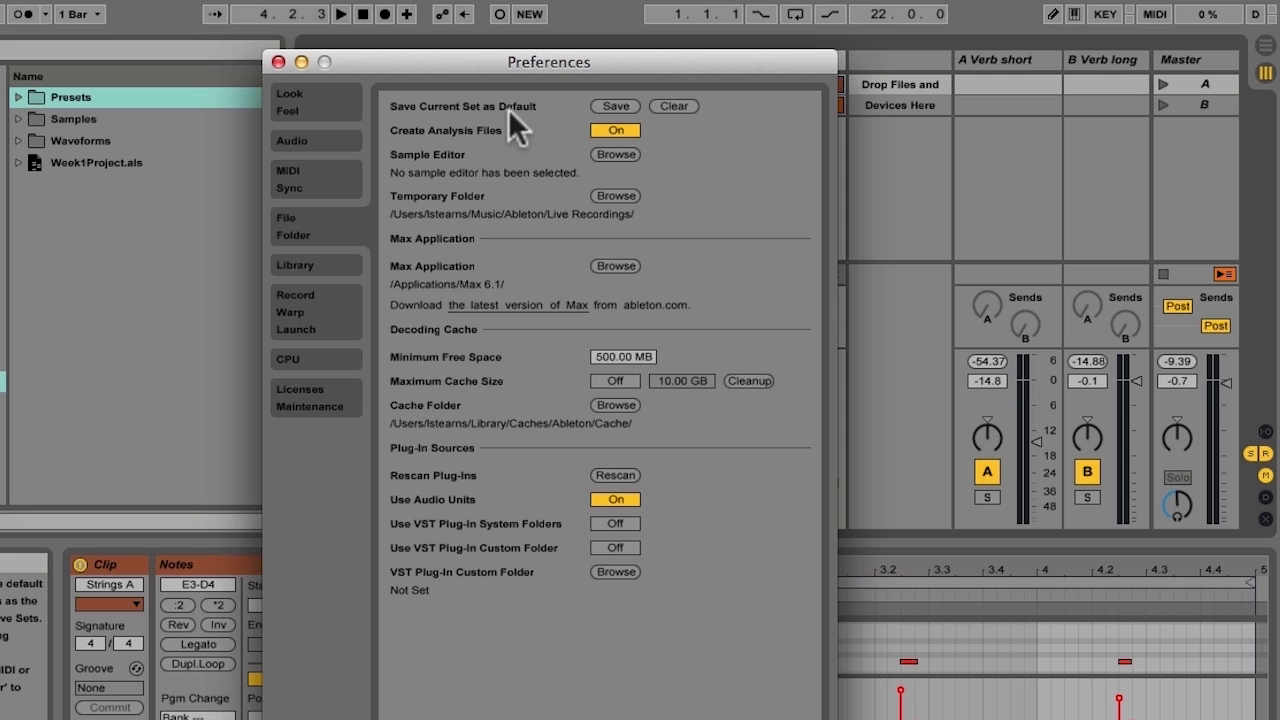
drag(537, 58, 141, 66)
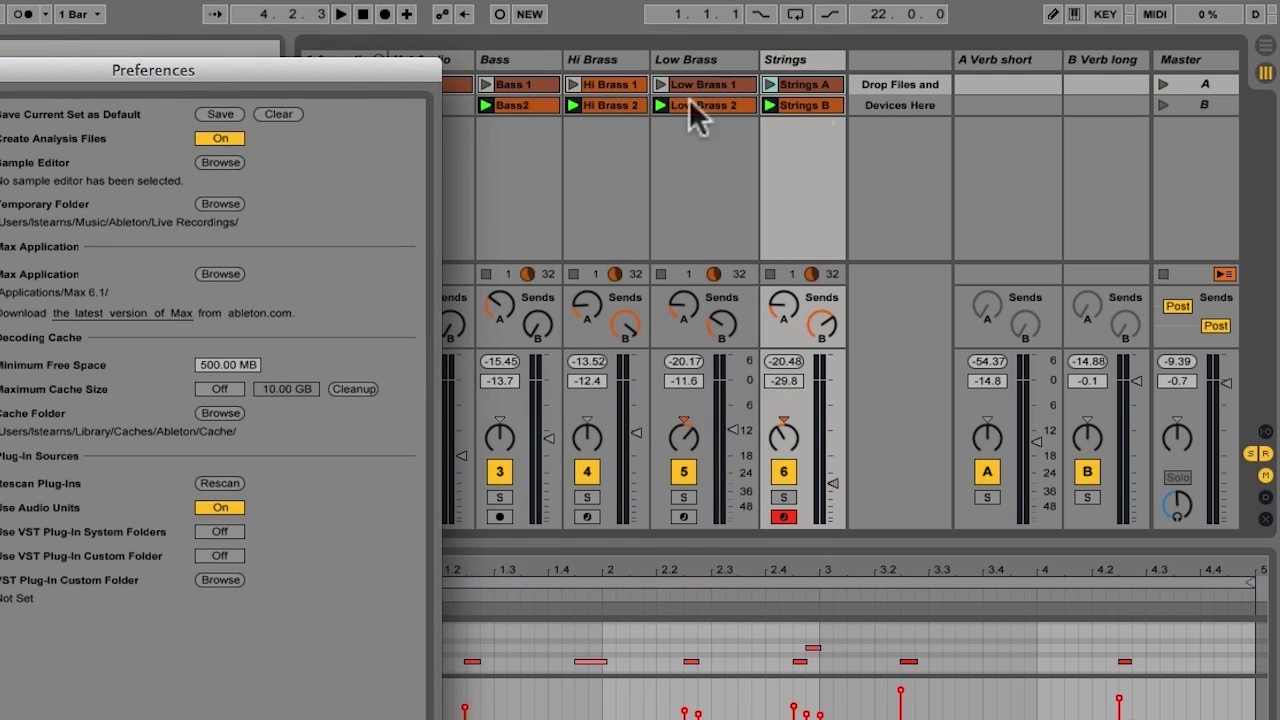